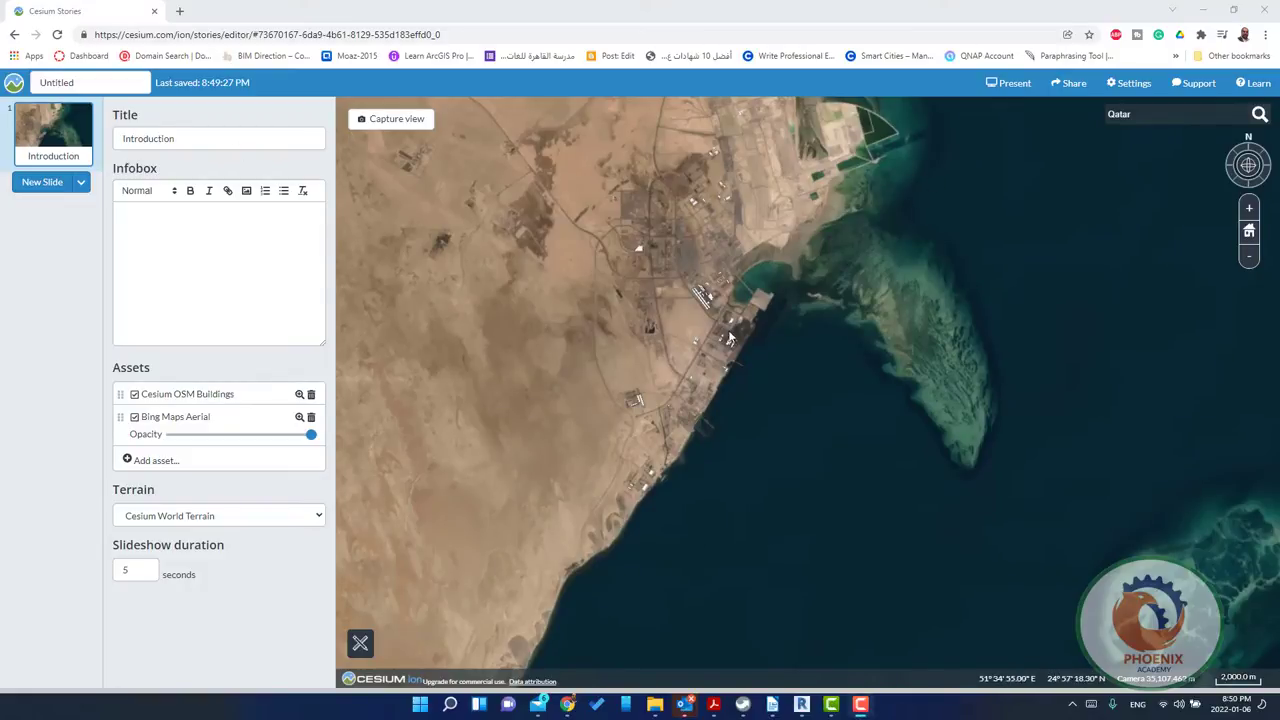
Zoom out over the Qatar coast and enter 'Egypt' in the place search in place of Qatar
scroll(689, 245, down, 5)
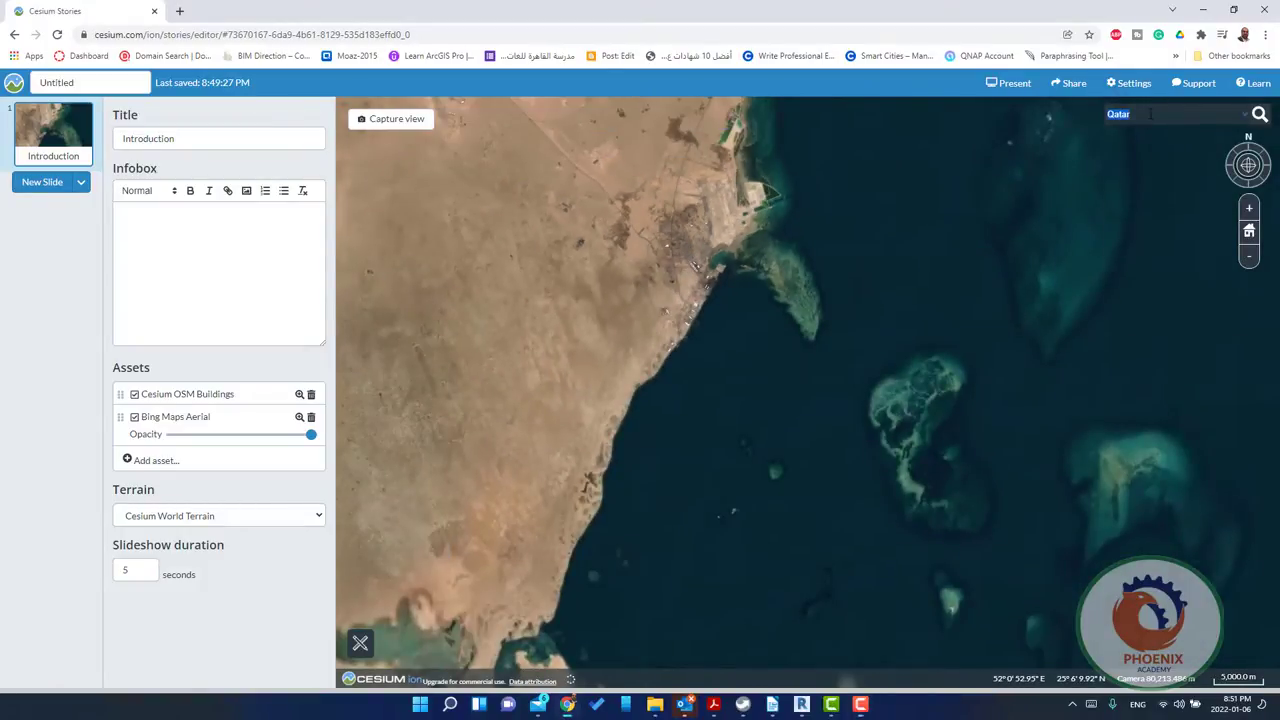
click(1150, 114)
text(e)
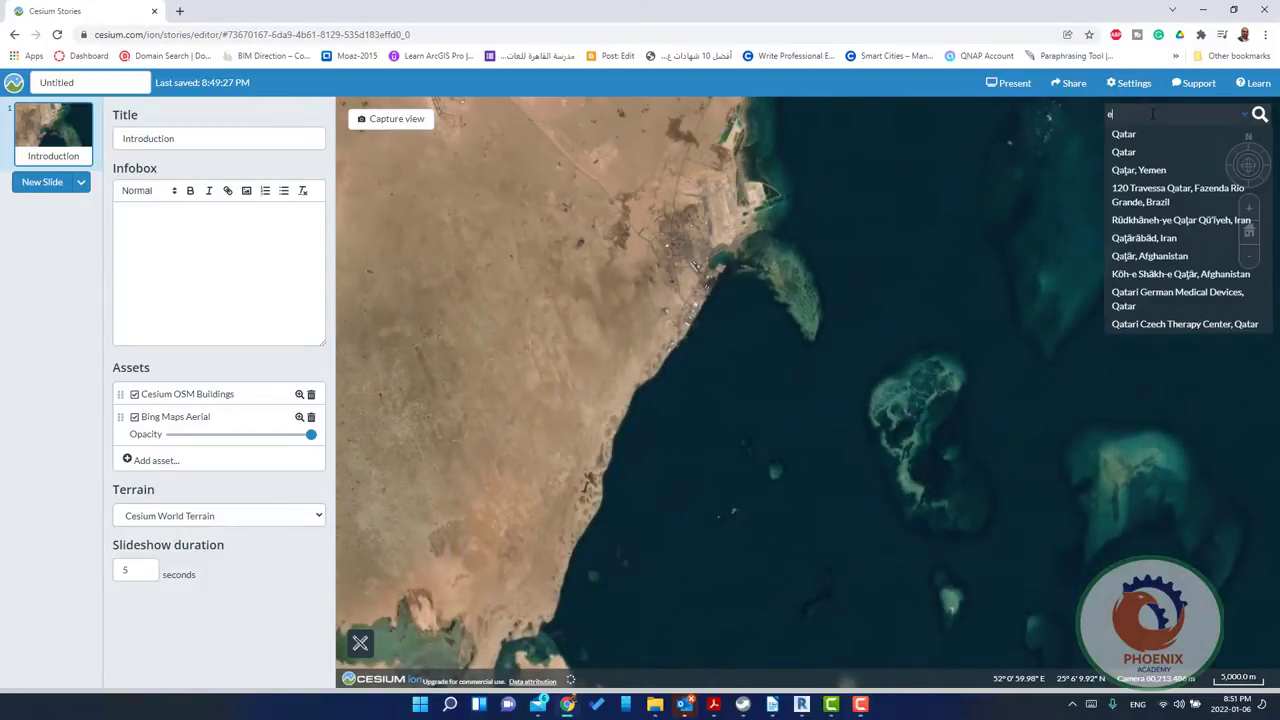
text(gypt)
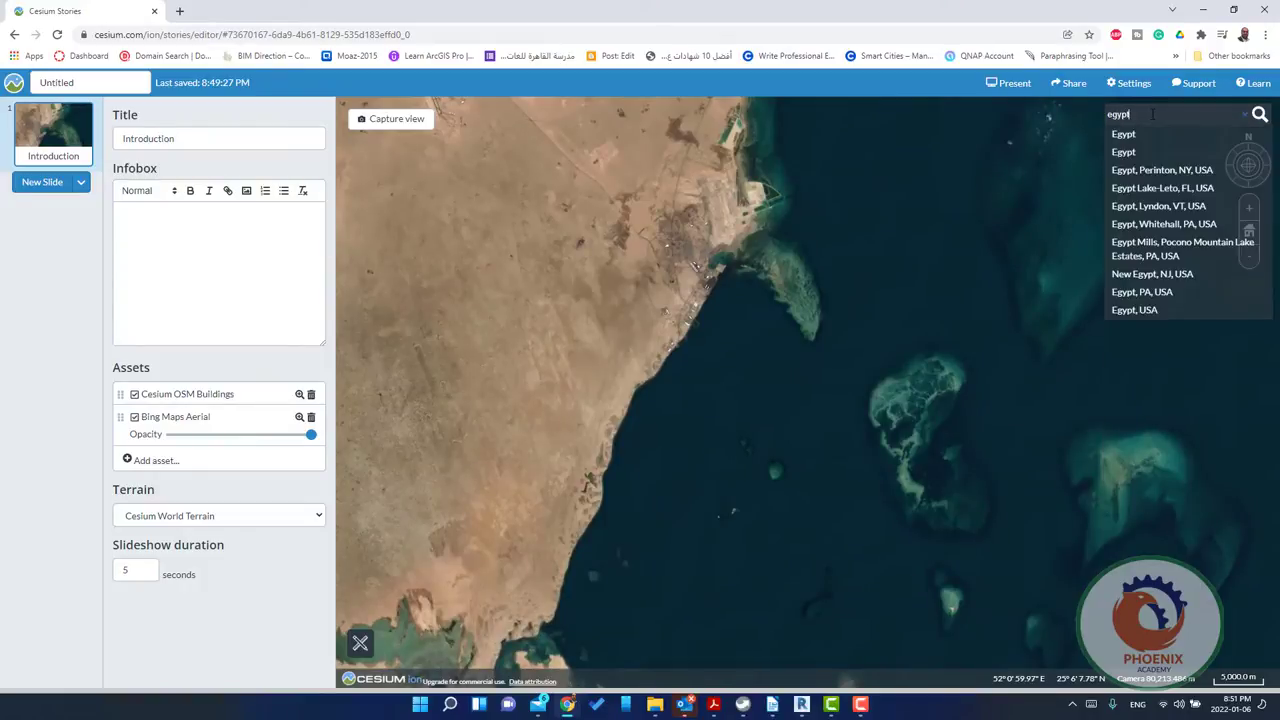
key(Return)
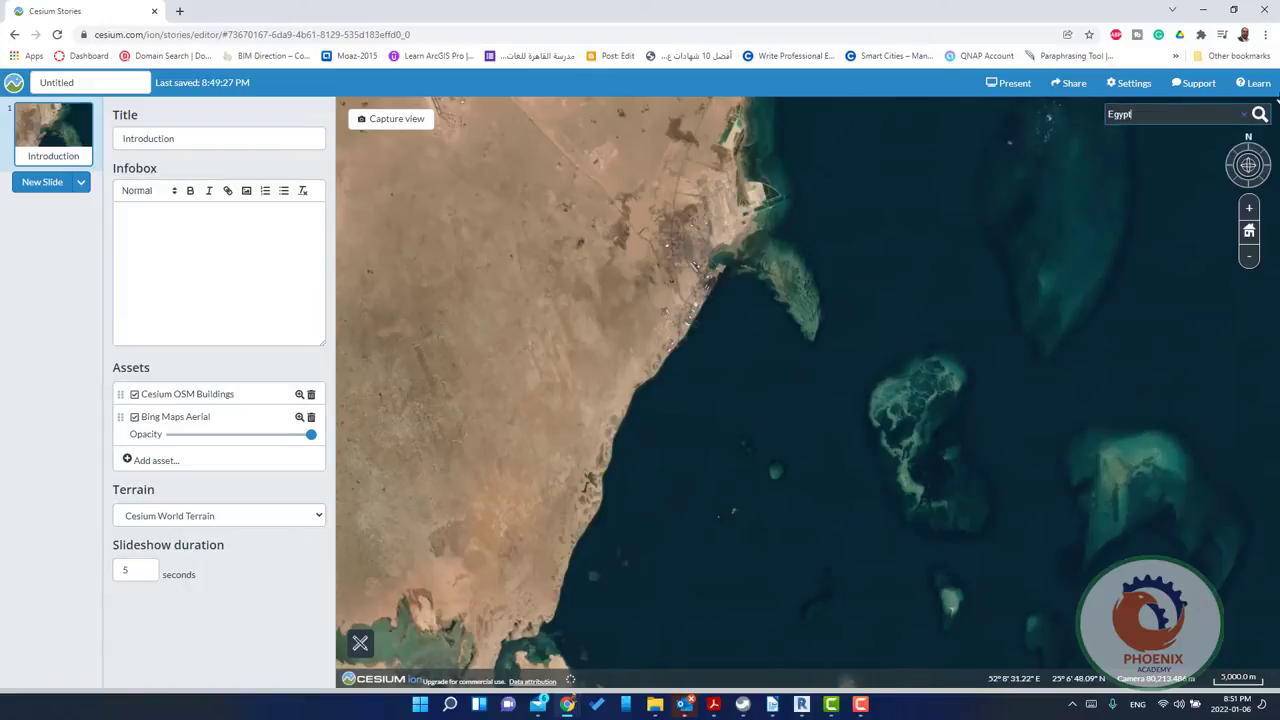
Fly to Egypt and zoom in over the Nile delta and Mediterranean coast
click(1260, 116)
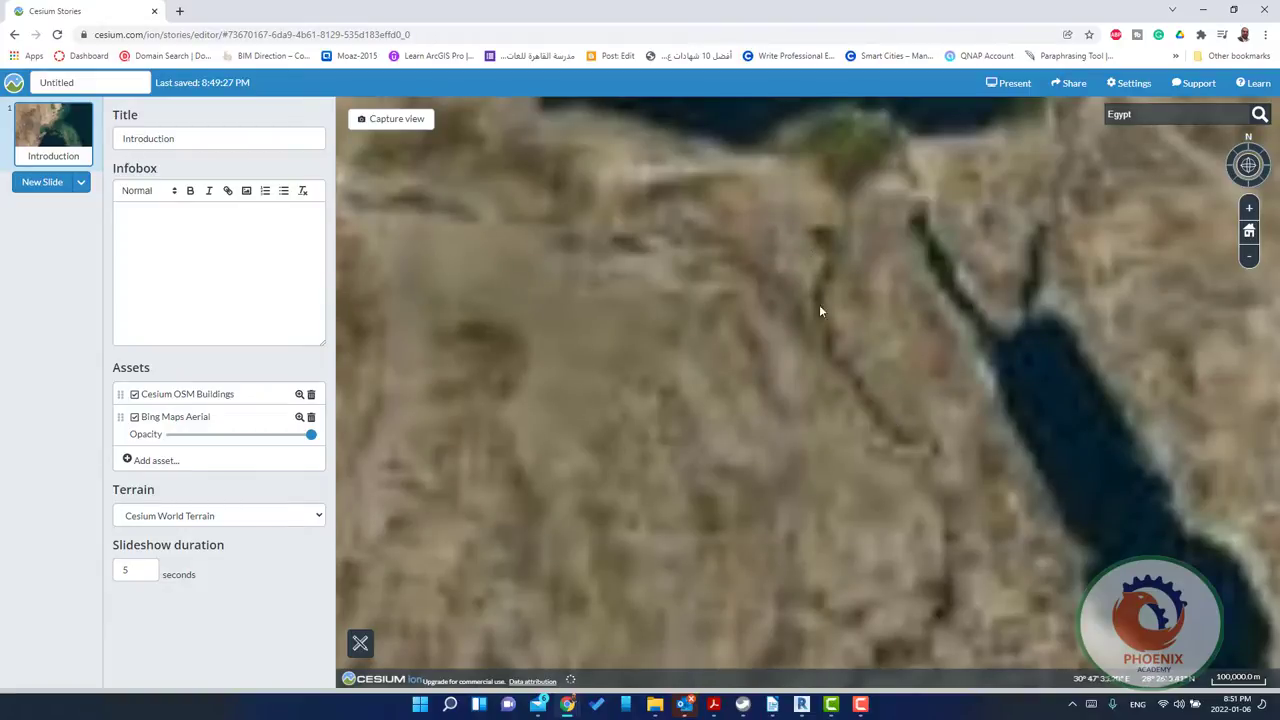
drag(819, 311, 752, 466)
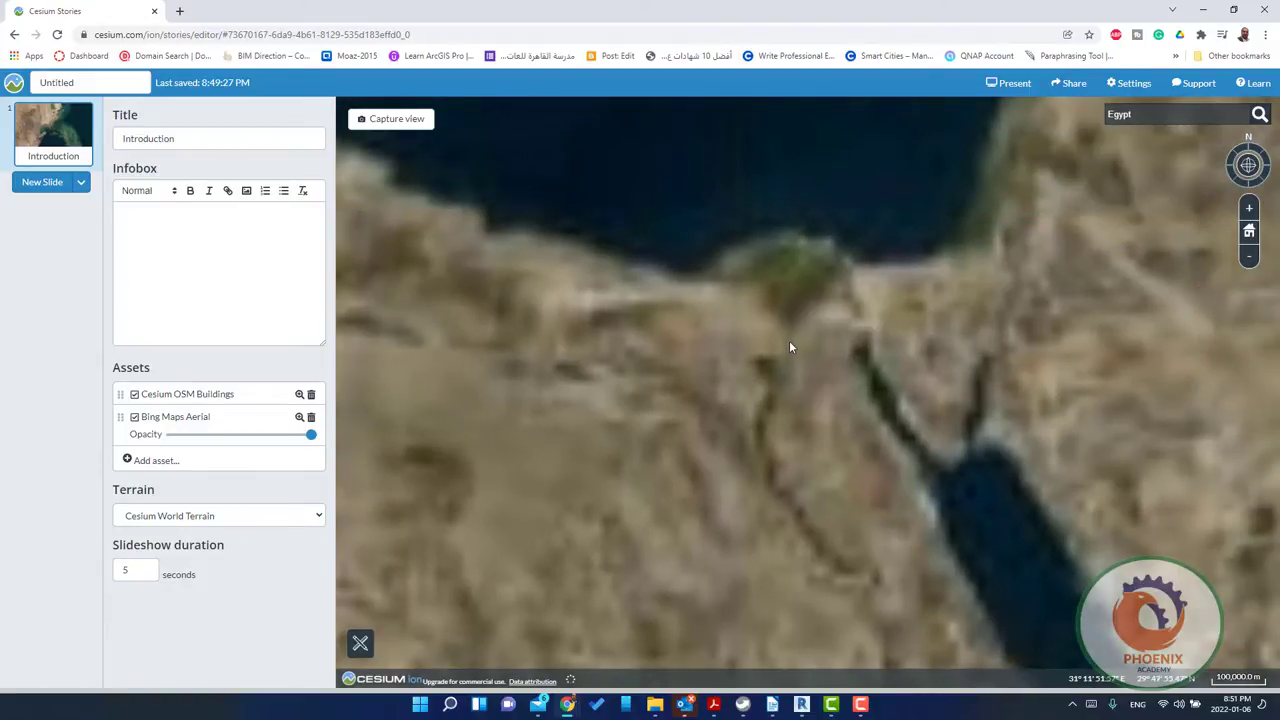
scroll(788, 352, up, 3)
scroll(751, 292, up, 2)
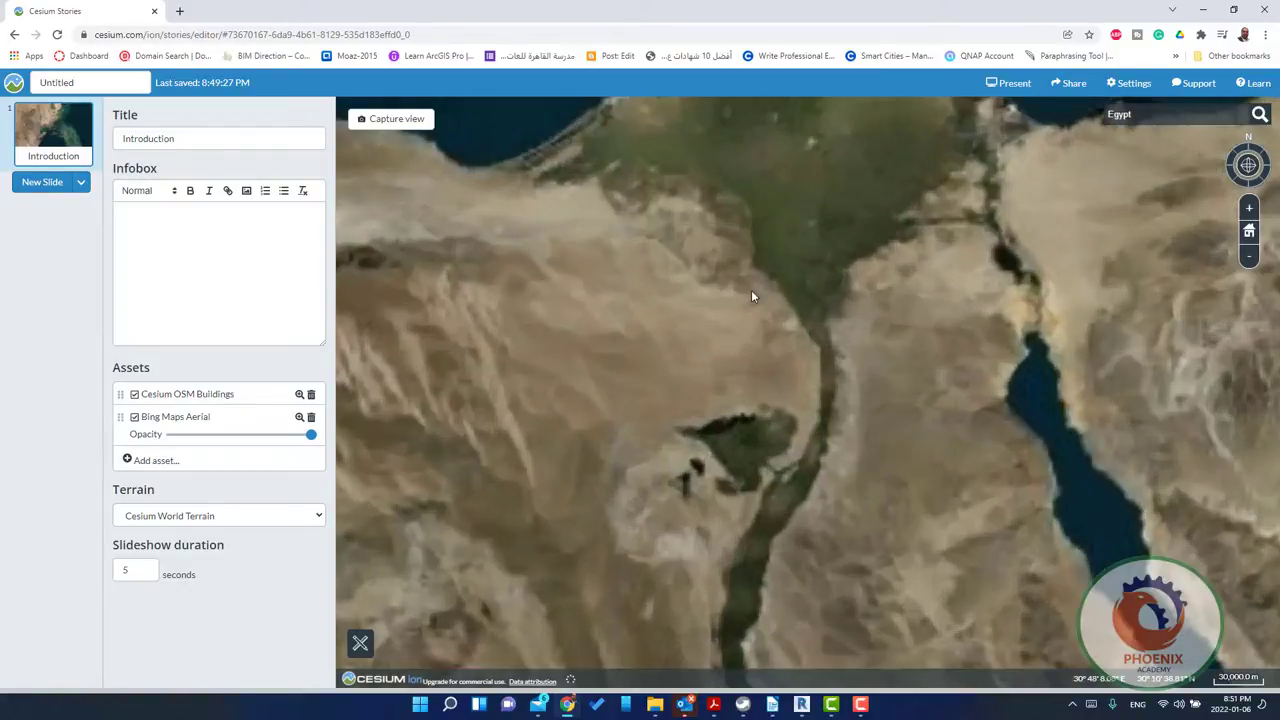
scroll(825, 278, up, 3)
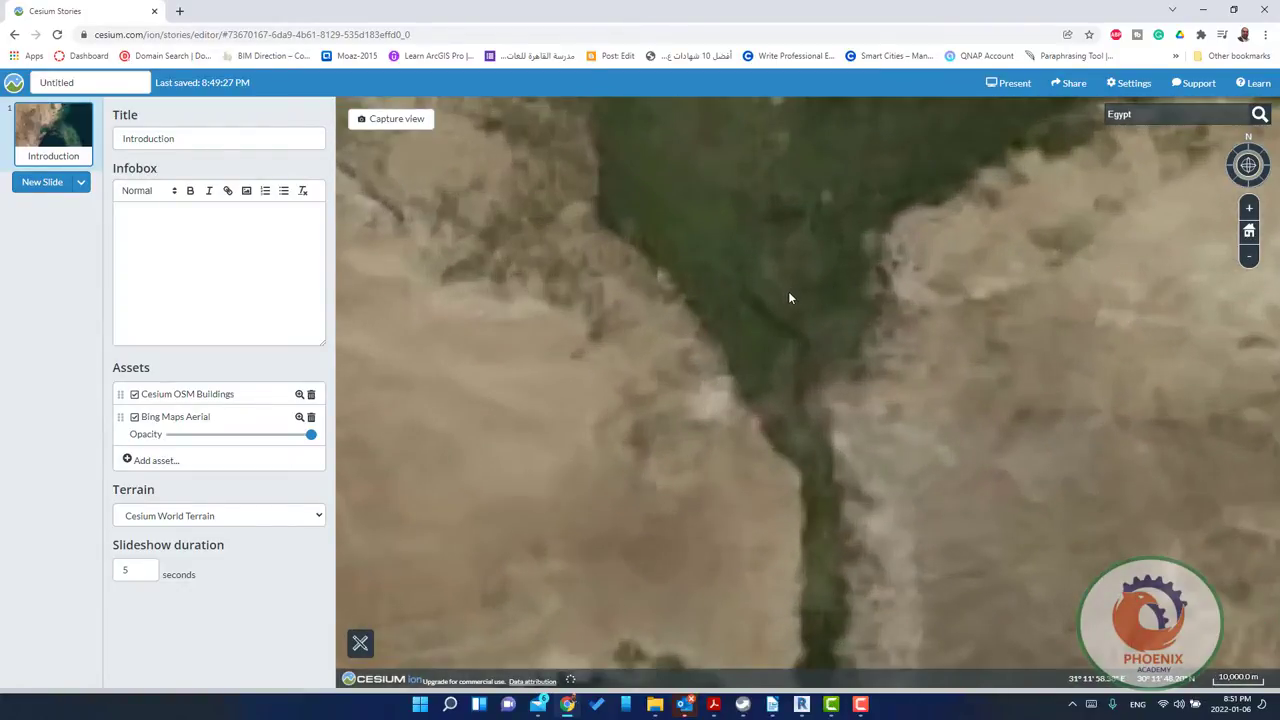
scroll(789, 297, up, 3)
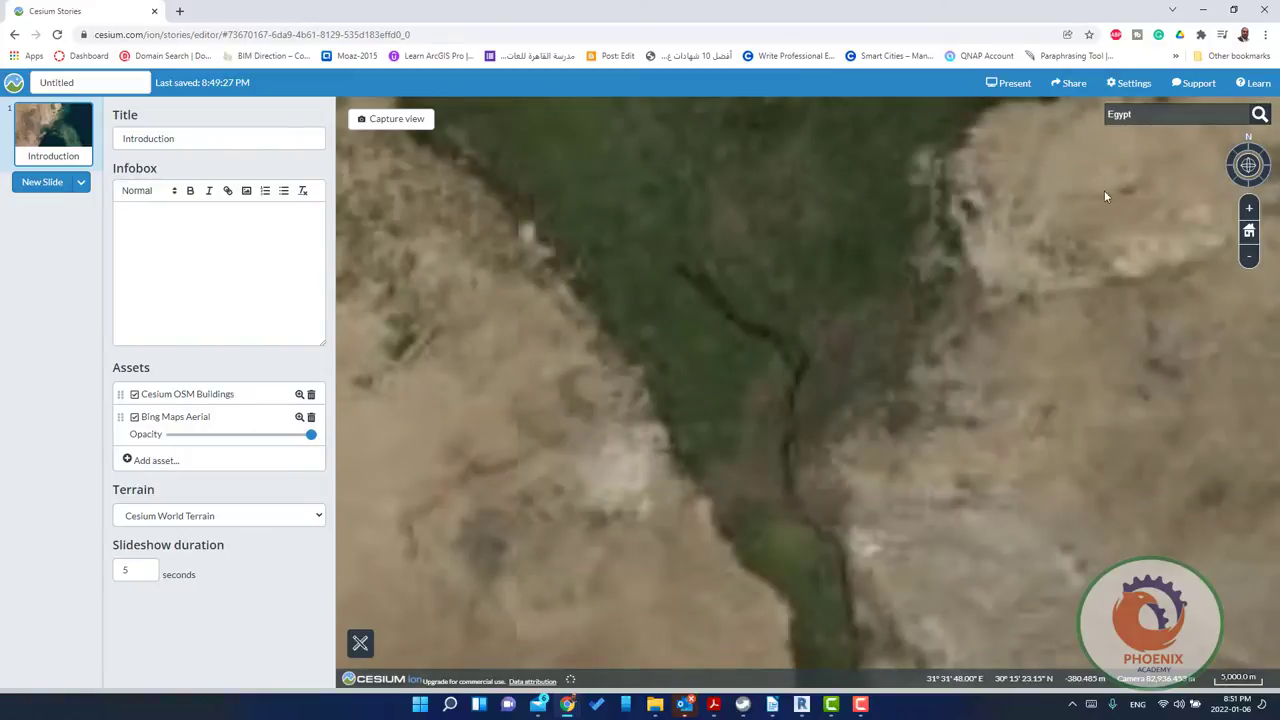
scroll(966, 336, up, 2)
scroll(855, 360, up, 3)
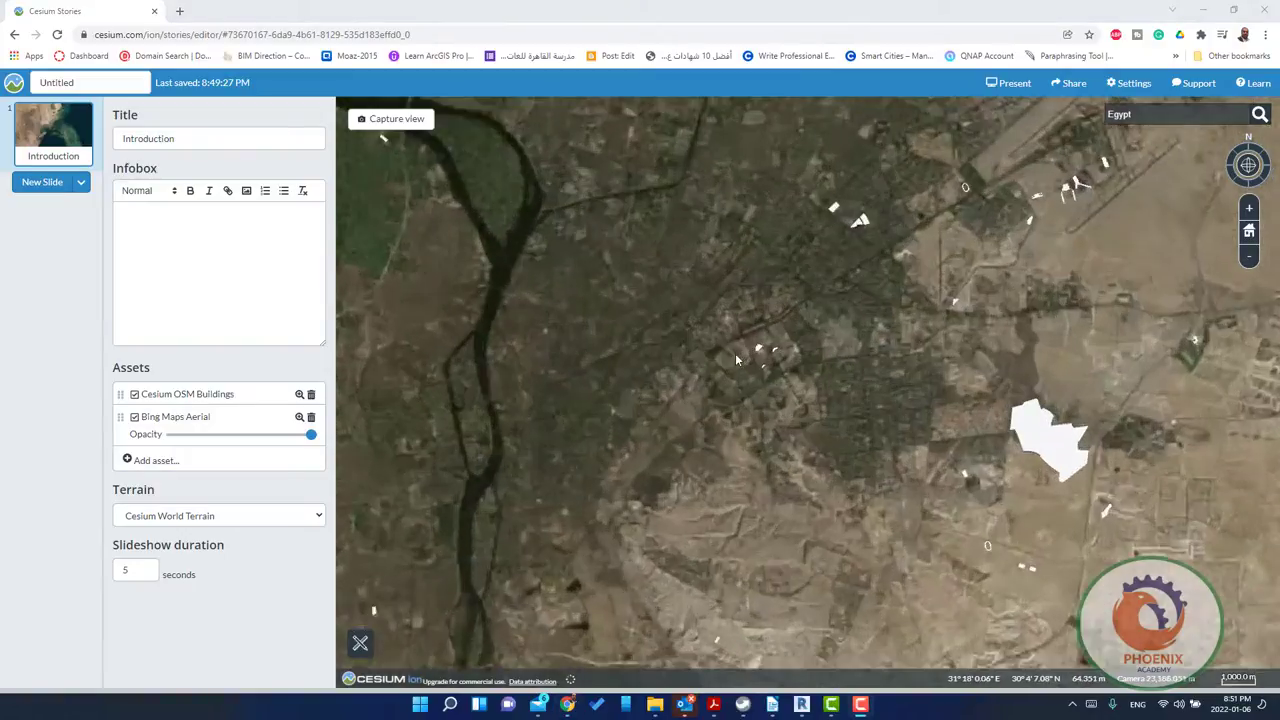
Shift east of the Nile and zoom into eastern Cairo's OSM building footprints
drag(924, 400, 662, 468)
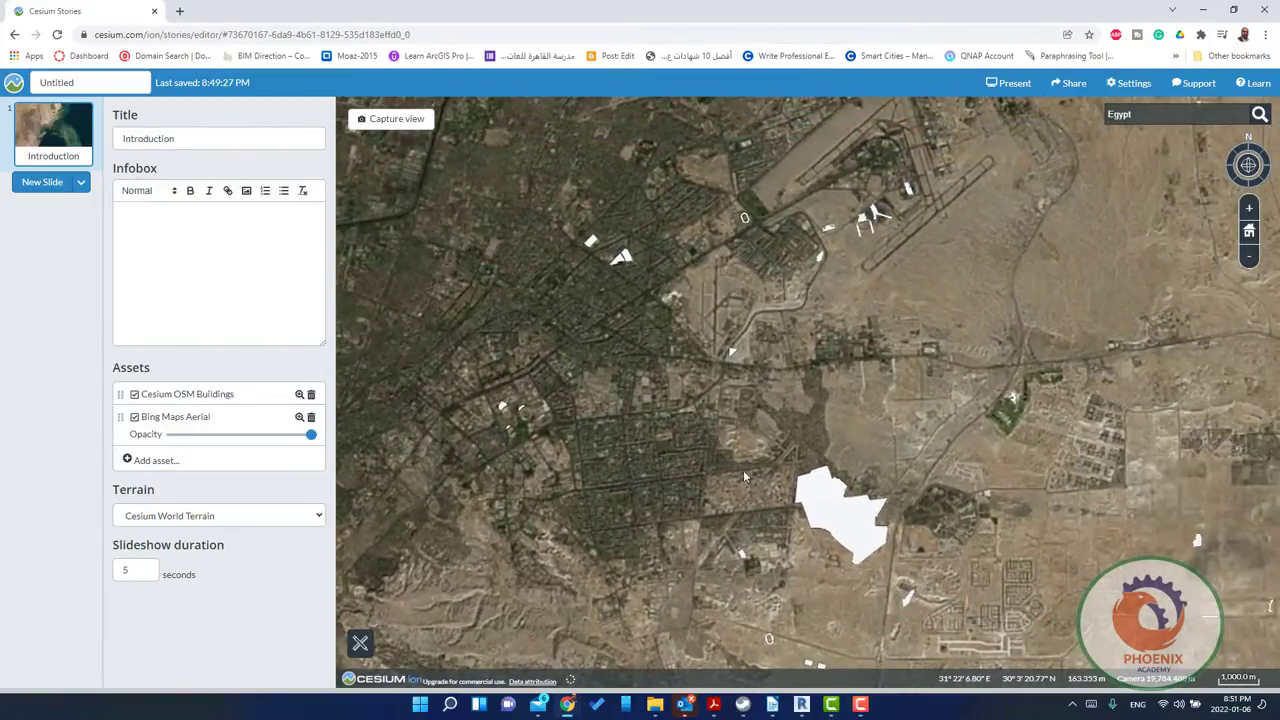
scroll(828, 490, up, 1)
scroll(897, 549, up, 2)
scroll(832, 527, up, 2)
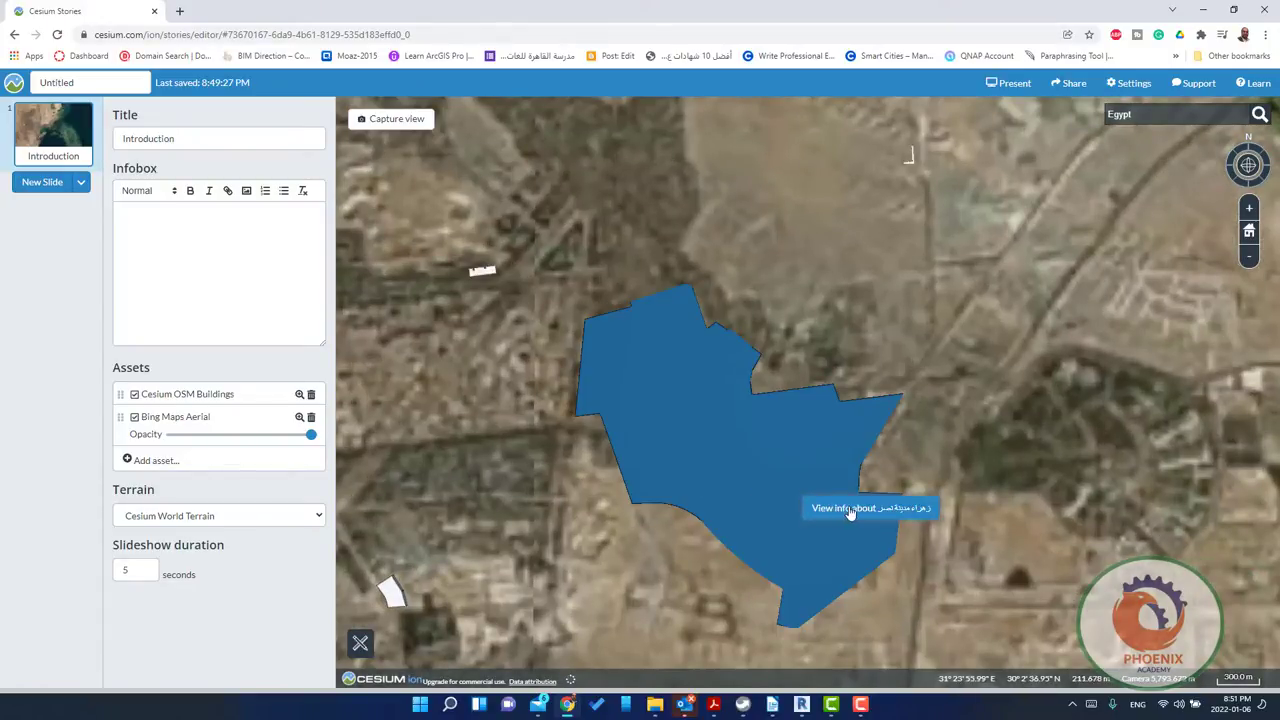
Inspect Zahraa Nasr City and building 35595631, ending on City Towers (residential, 10 levels, 30 m)
click(757, 513)
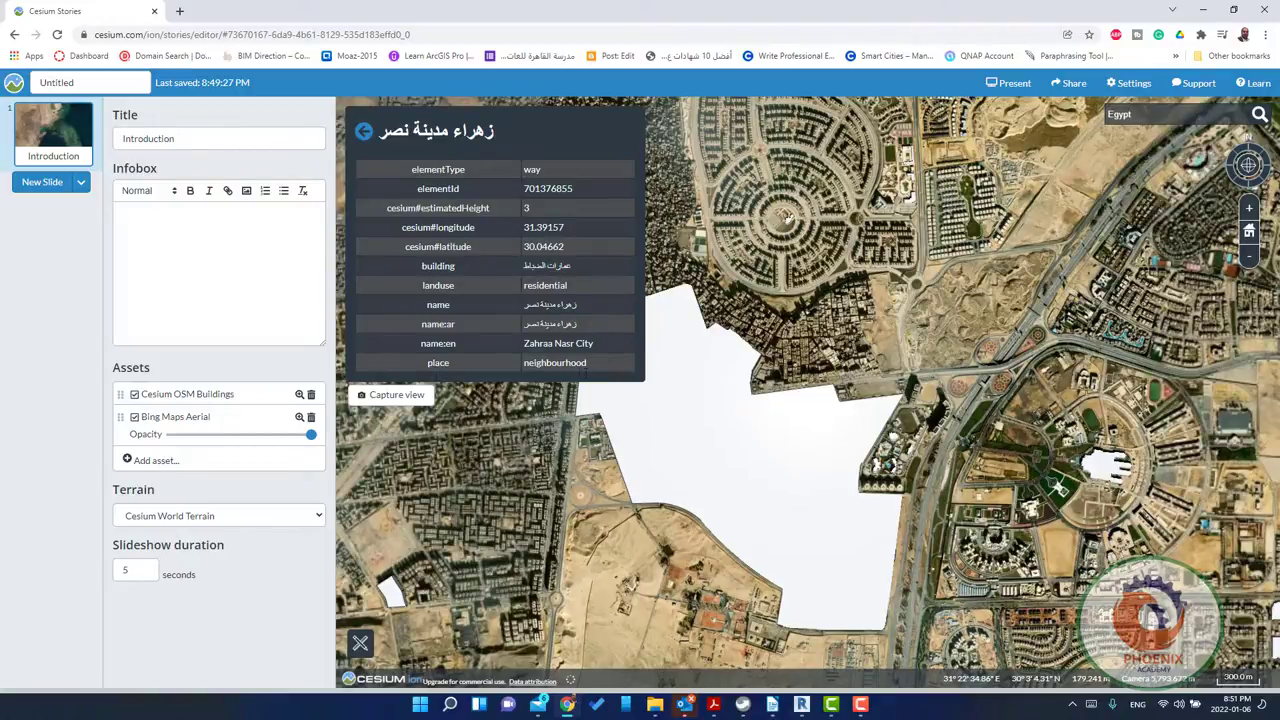
click(1097, 478)
drag(465, 493, 690, 503)
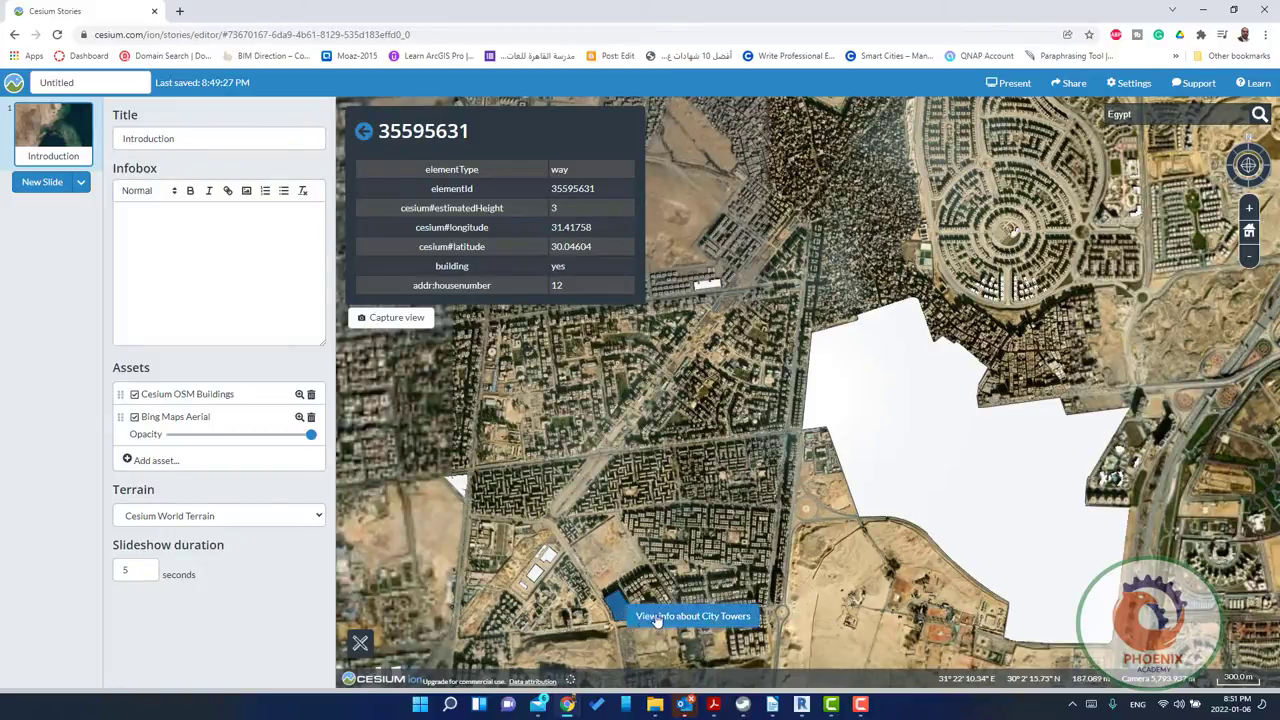
click(625, 610)
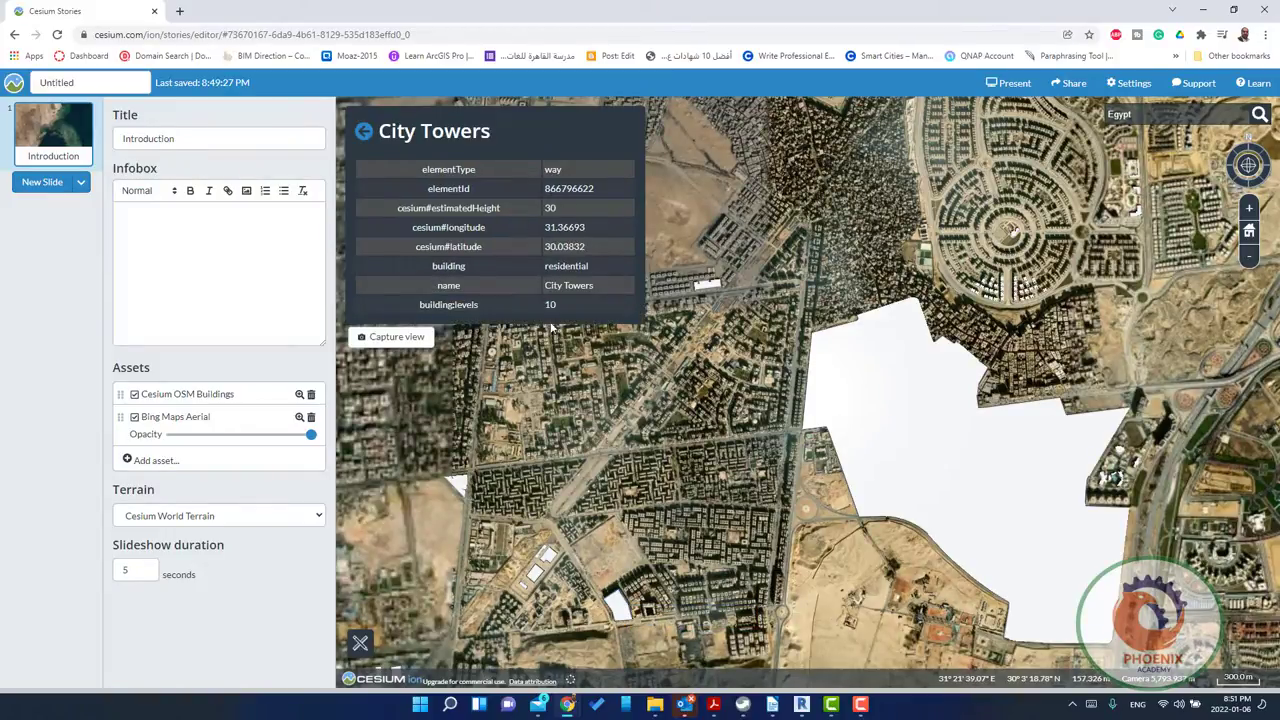
Zoom in and tilt to see City Towers and the adjacent car lot in 3D
scroll(618, 622, up, 5)
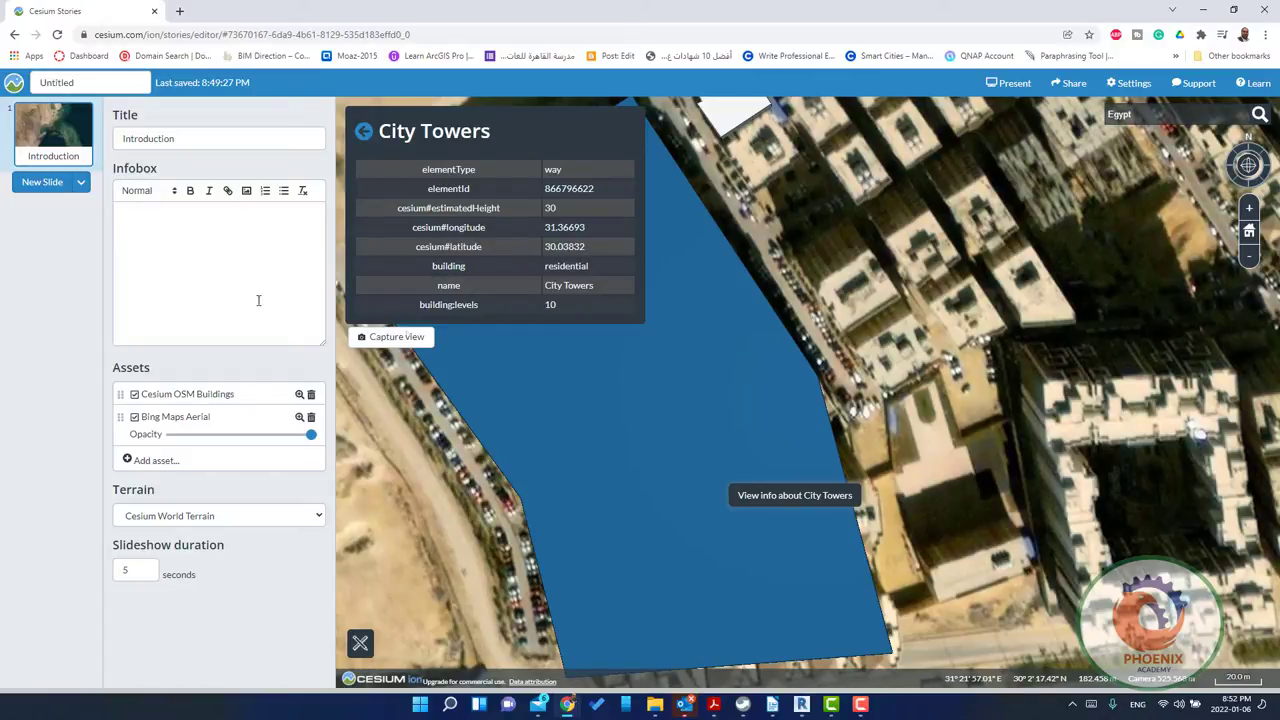
scroll(731, 465, up, 3)
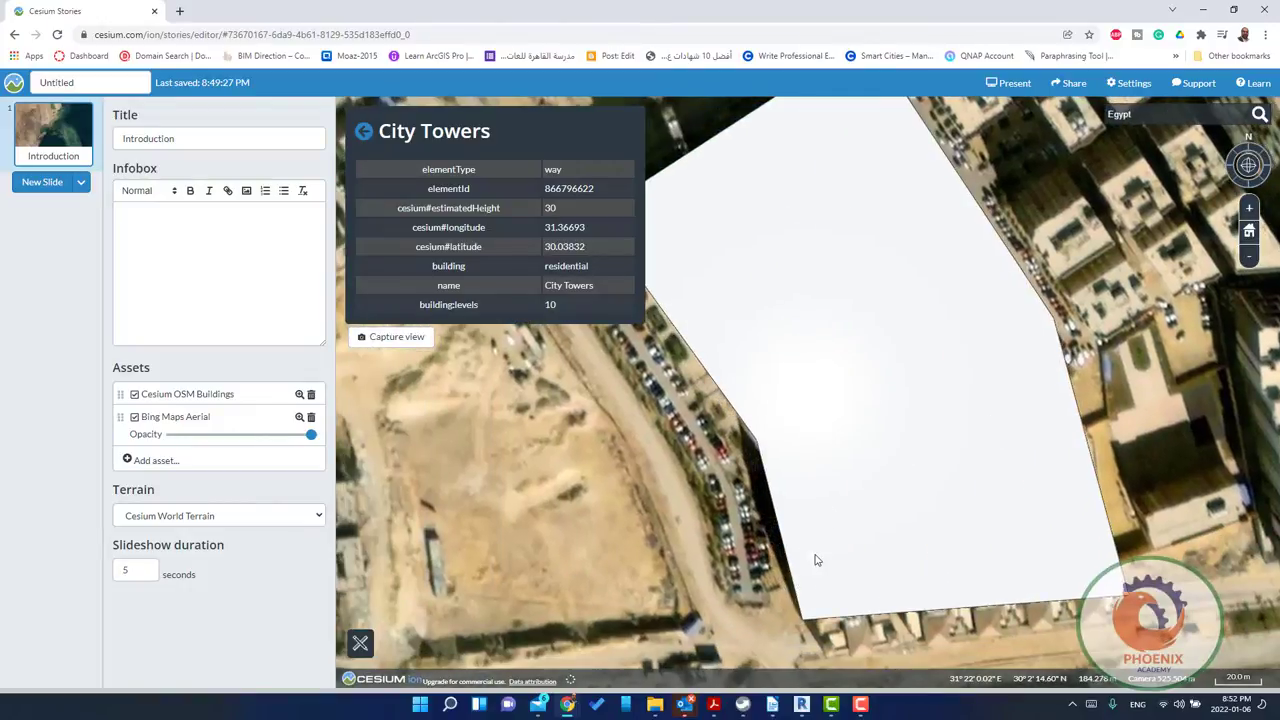
drag(815, 560, 782, 233)
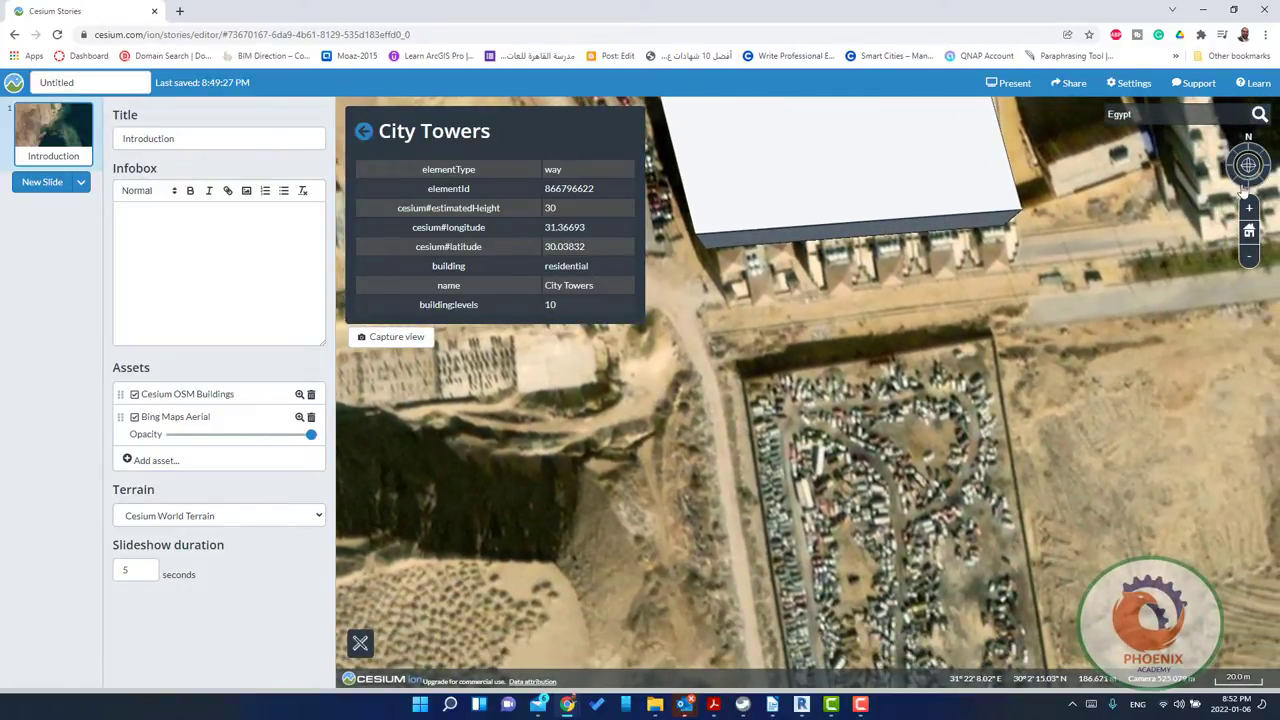
drag(1245, 190, 1230, 105)
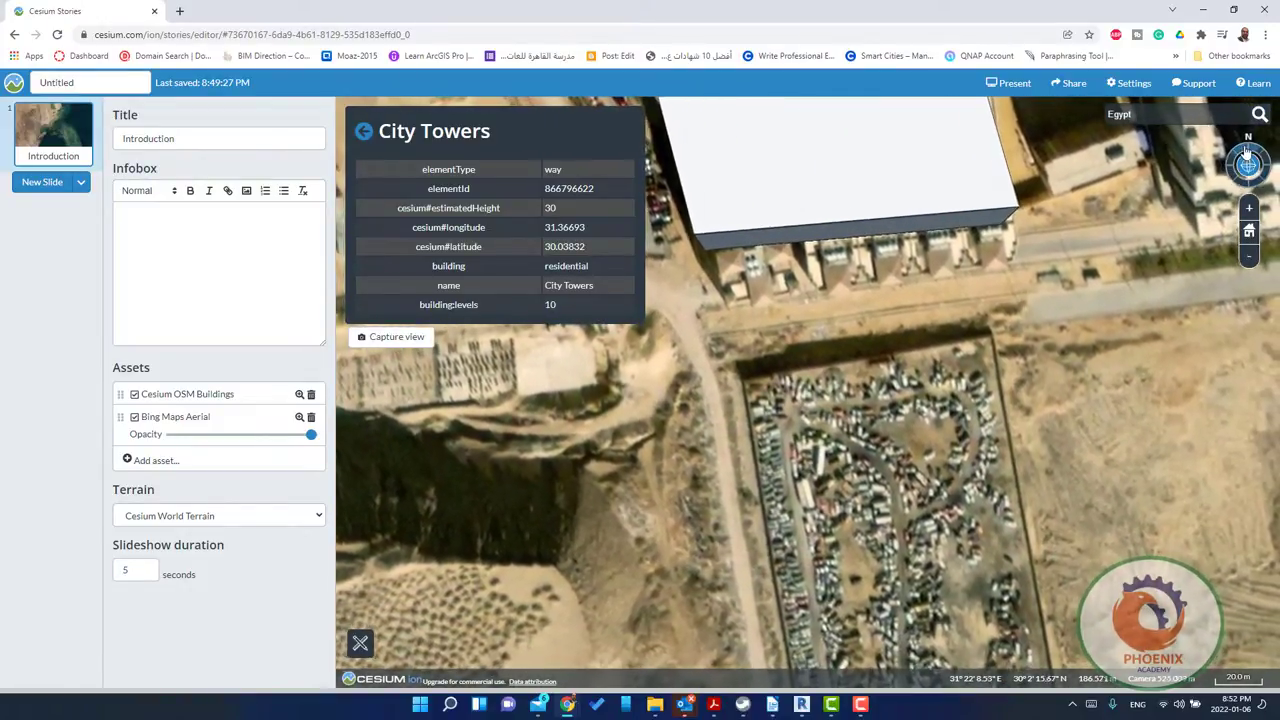
scroll(1230, 105, up, 5)
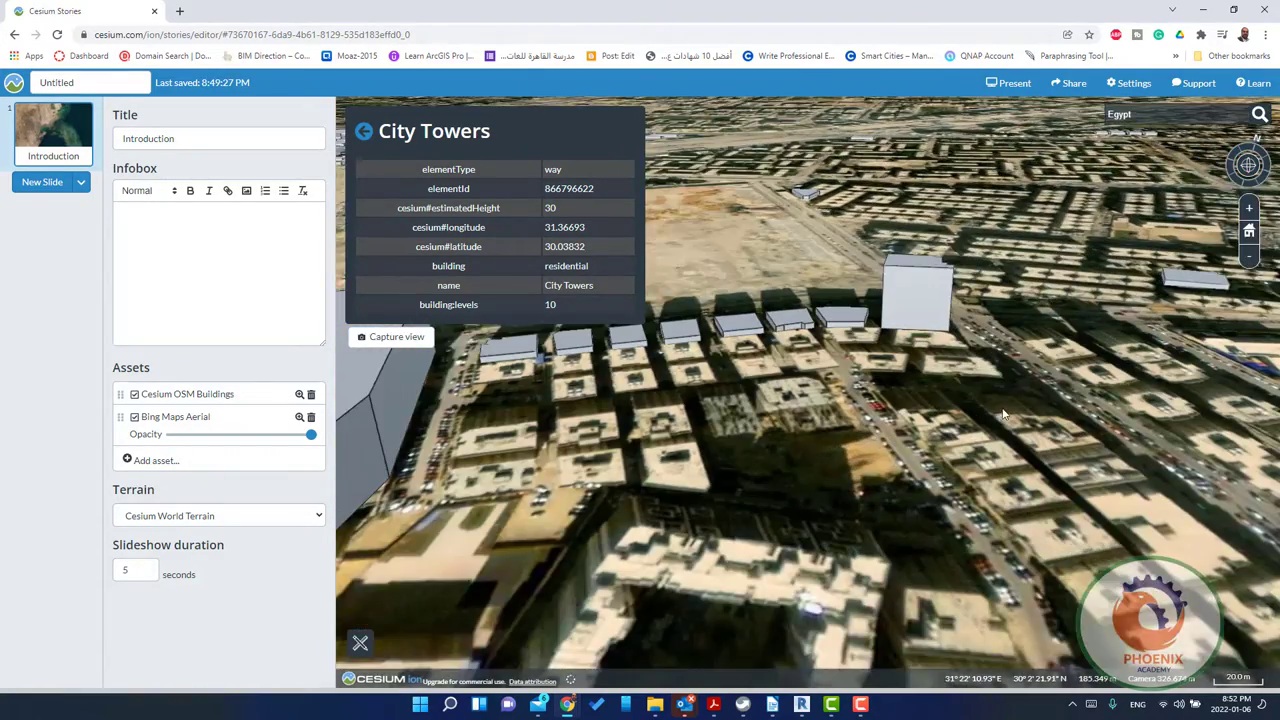
Pan and rotate over the desert area toward a neighbouring district of buildings
drag(638, 608, 817, 441)
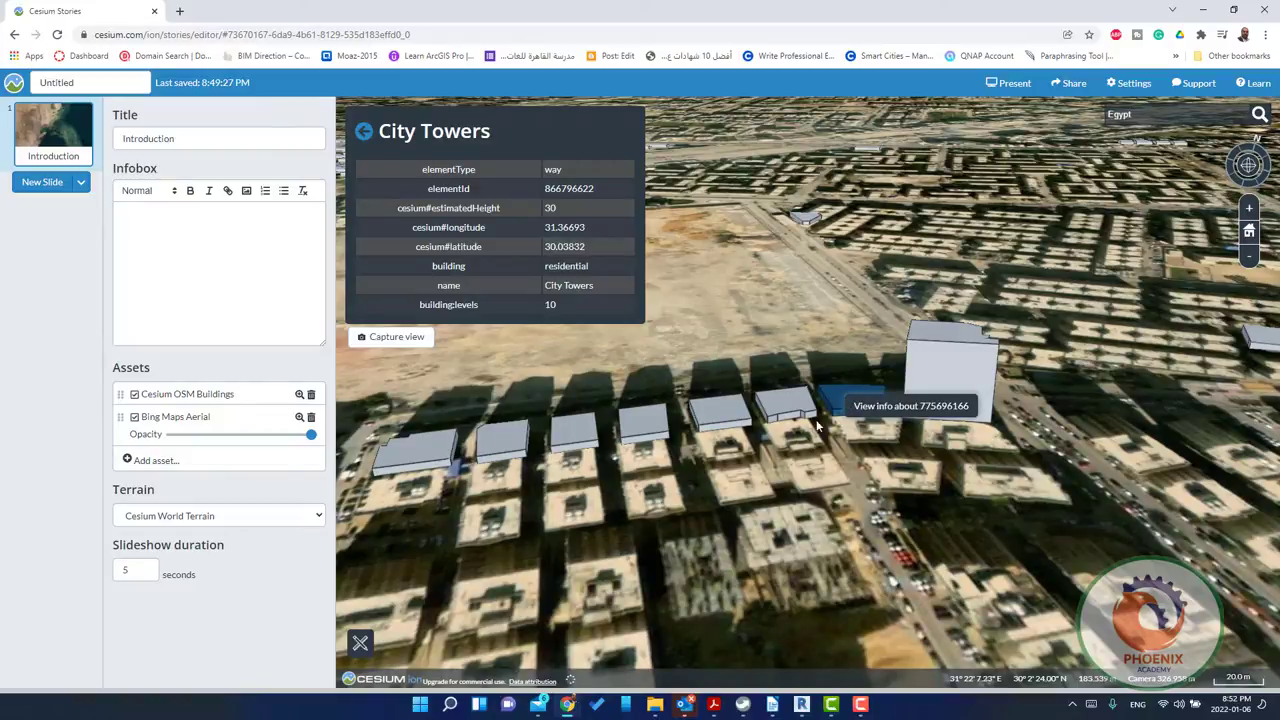
mouse_move(778, 515)
mouse_down()
mouse_move(743, 477)
mouse_move(902, 589)
mouse_up()
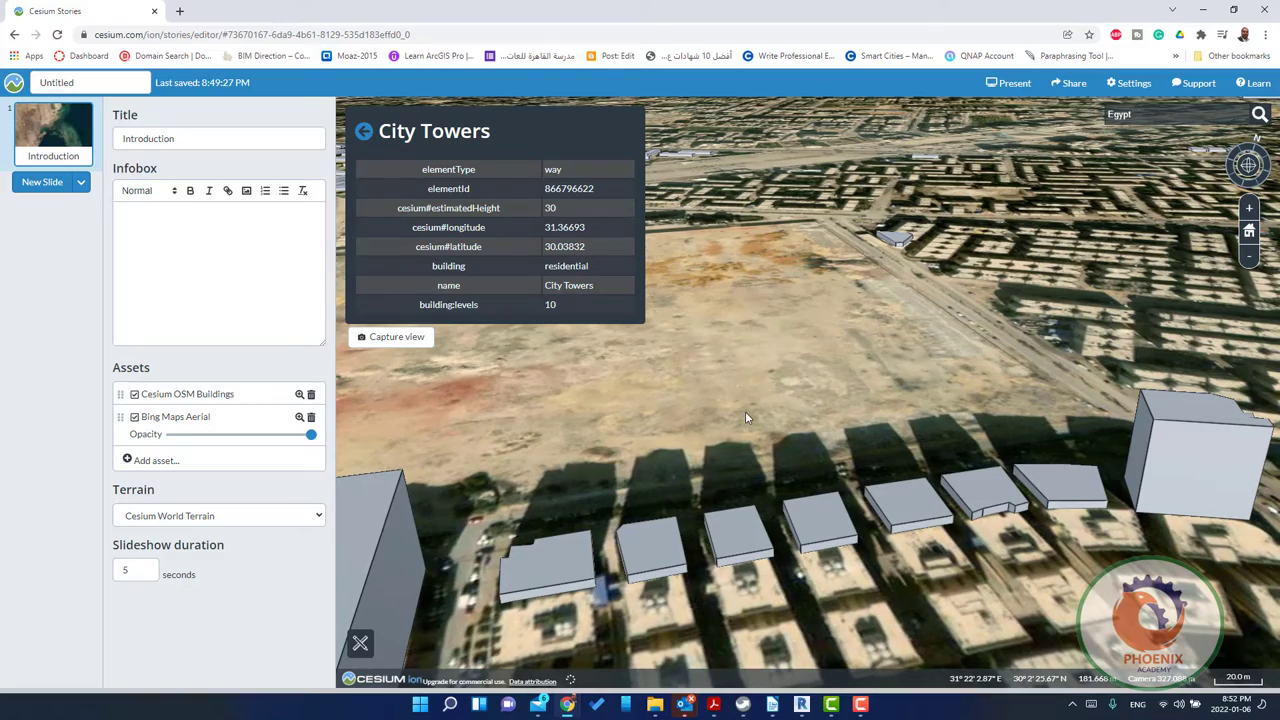
scroll(745, 418, down, 5)
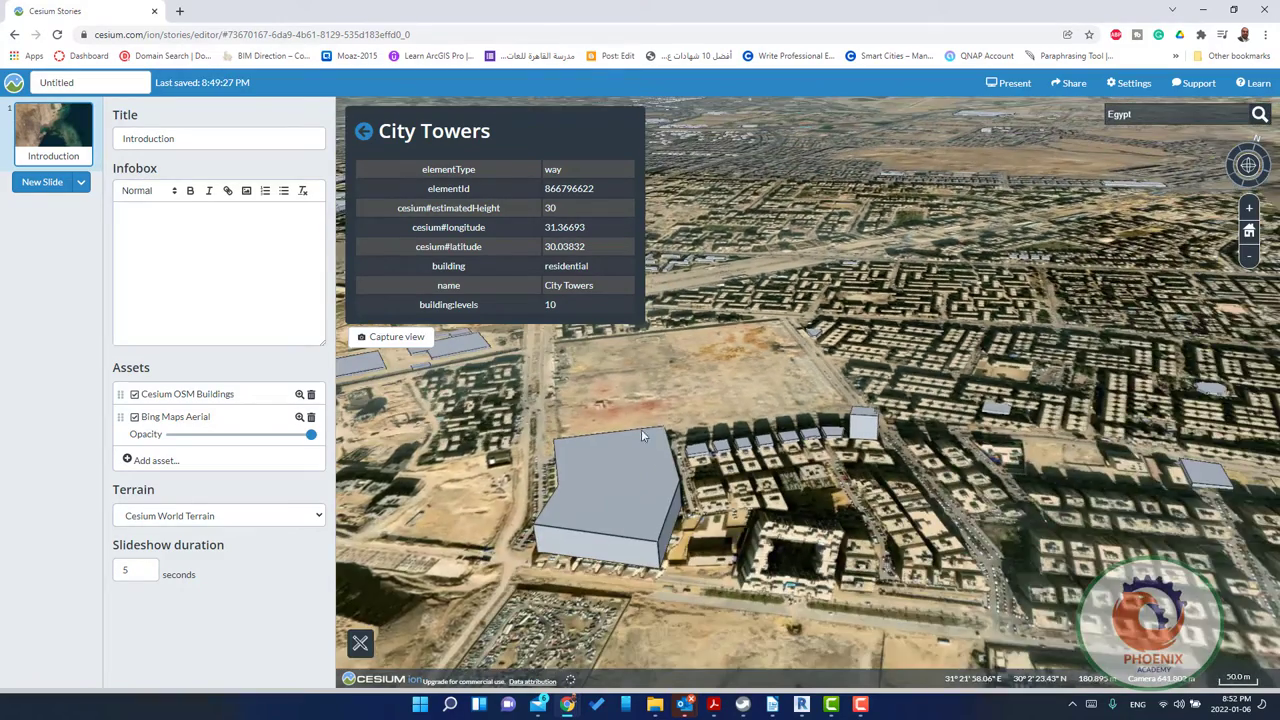
drag(641, 429, 576, 522)
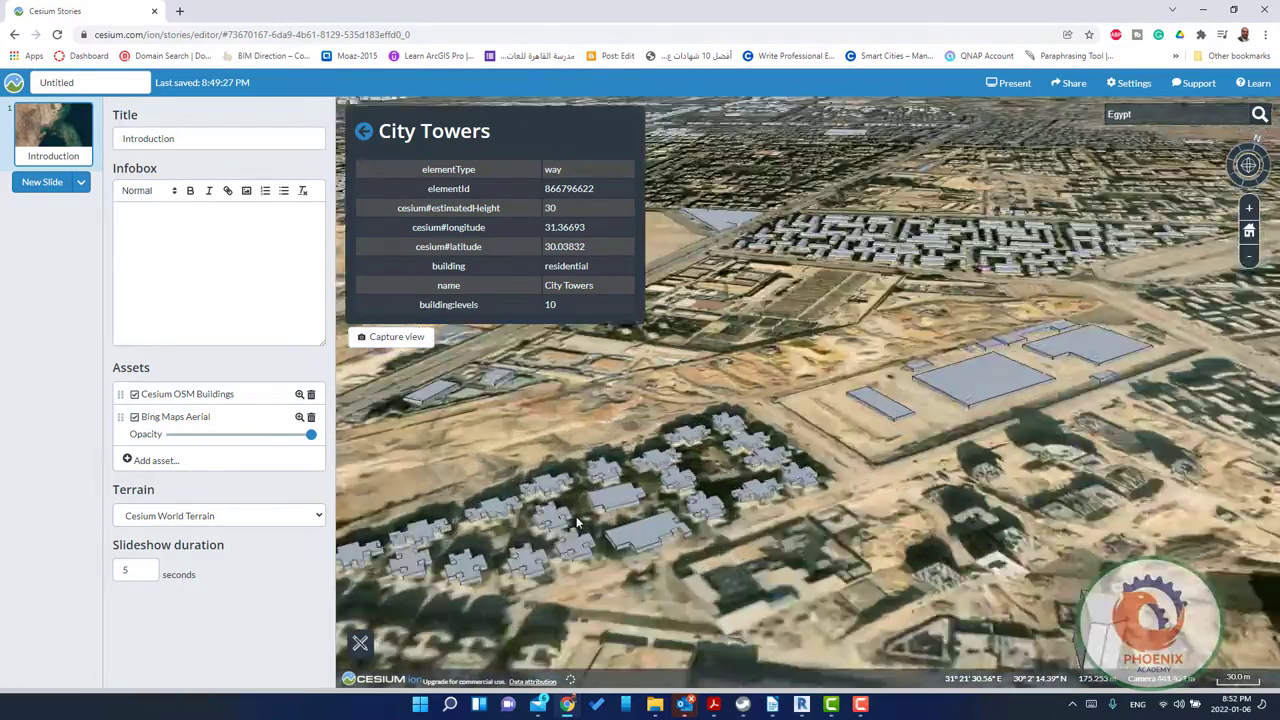
scroll(576, 522, up, 5)
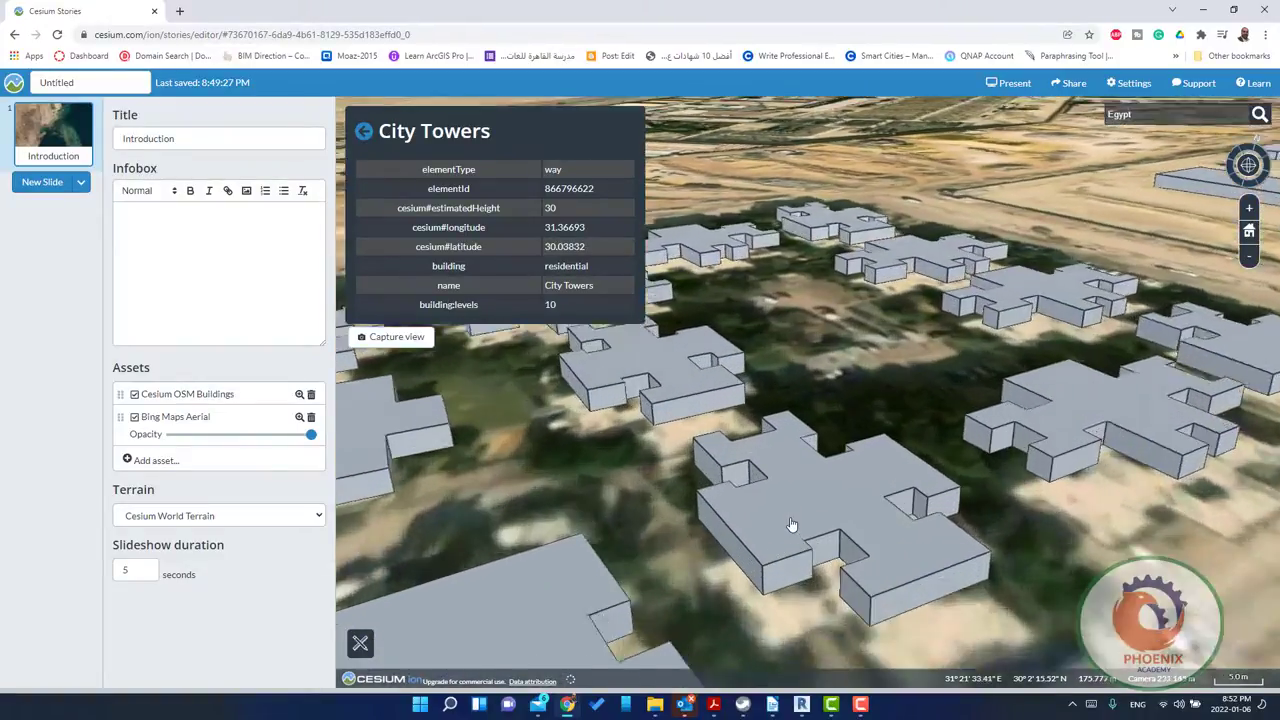
scroll(790, 524, up, 2)
Show building 42428996's attributes (Yahoo source, 3 m), then zoom out and back in on the stadium
click(788, 533)
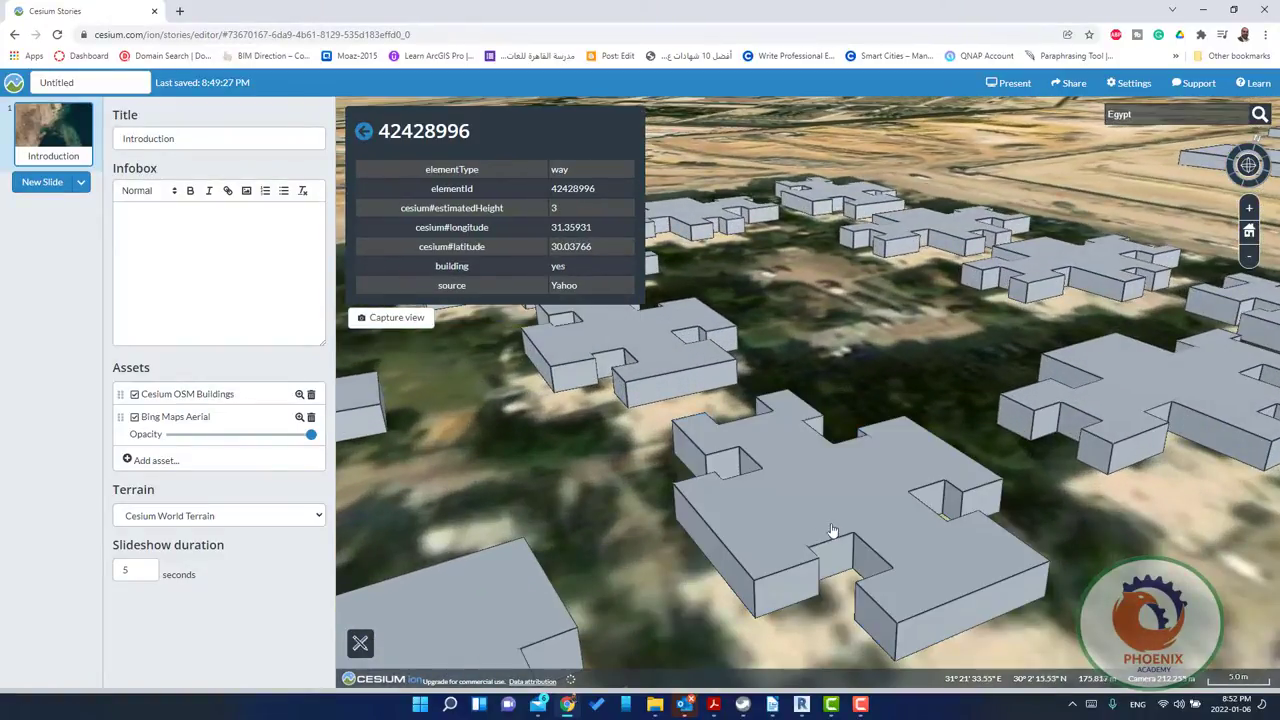
scroll(817, 500, down, 3)
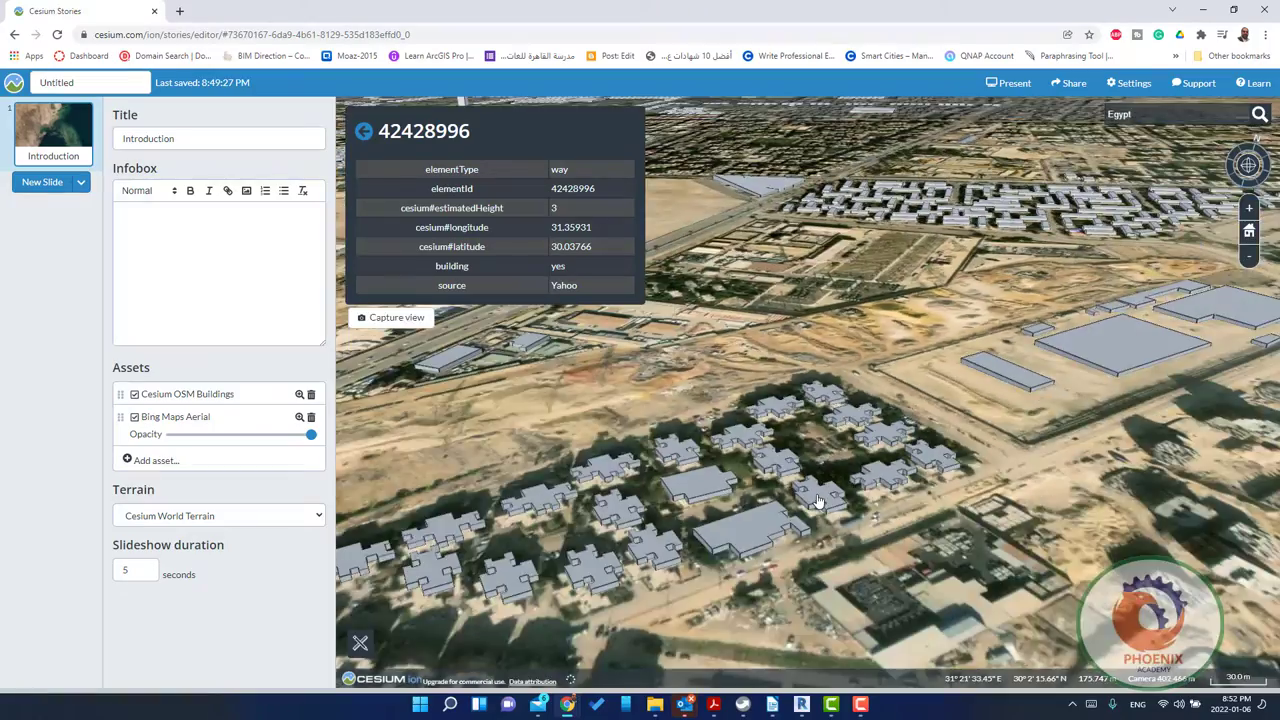
scroll(760, 488, down, 2)
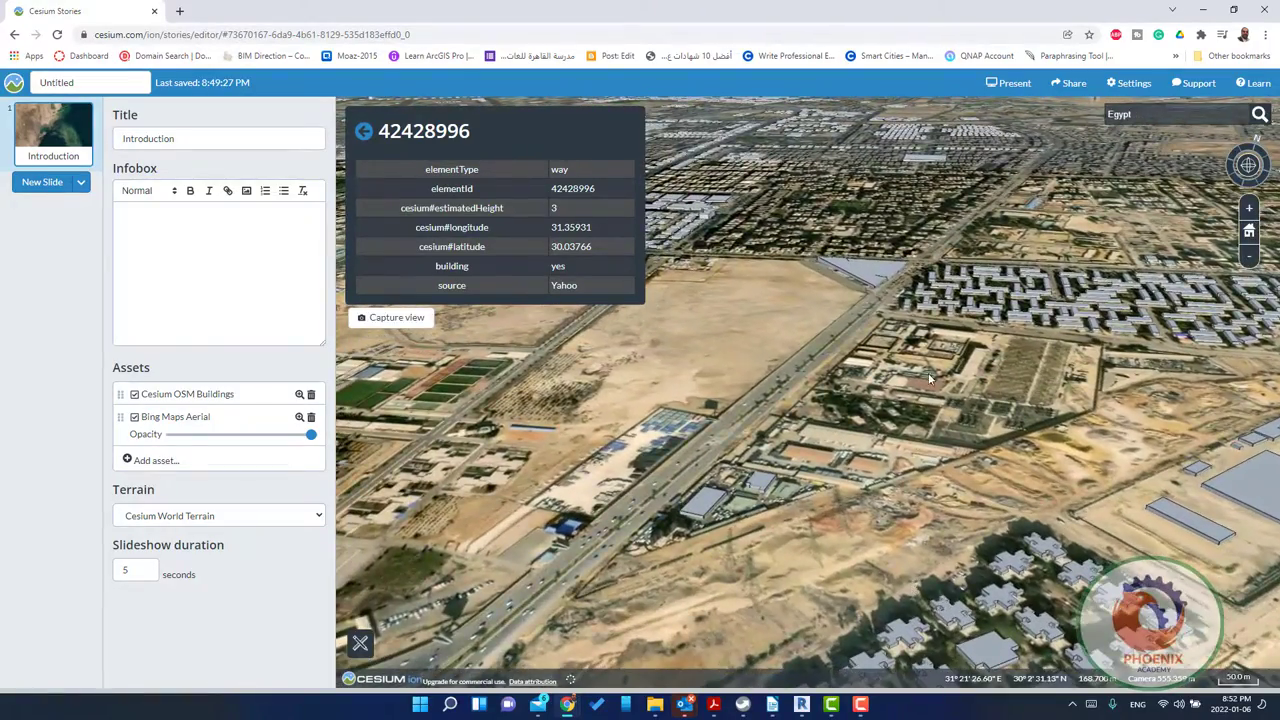
scroll(700, 476, down, 2)
scroll(660, 472, down, 3)
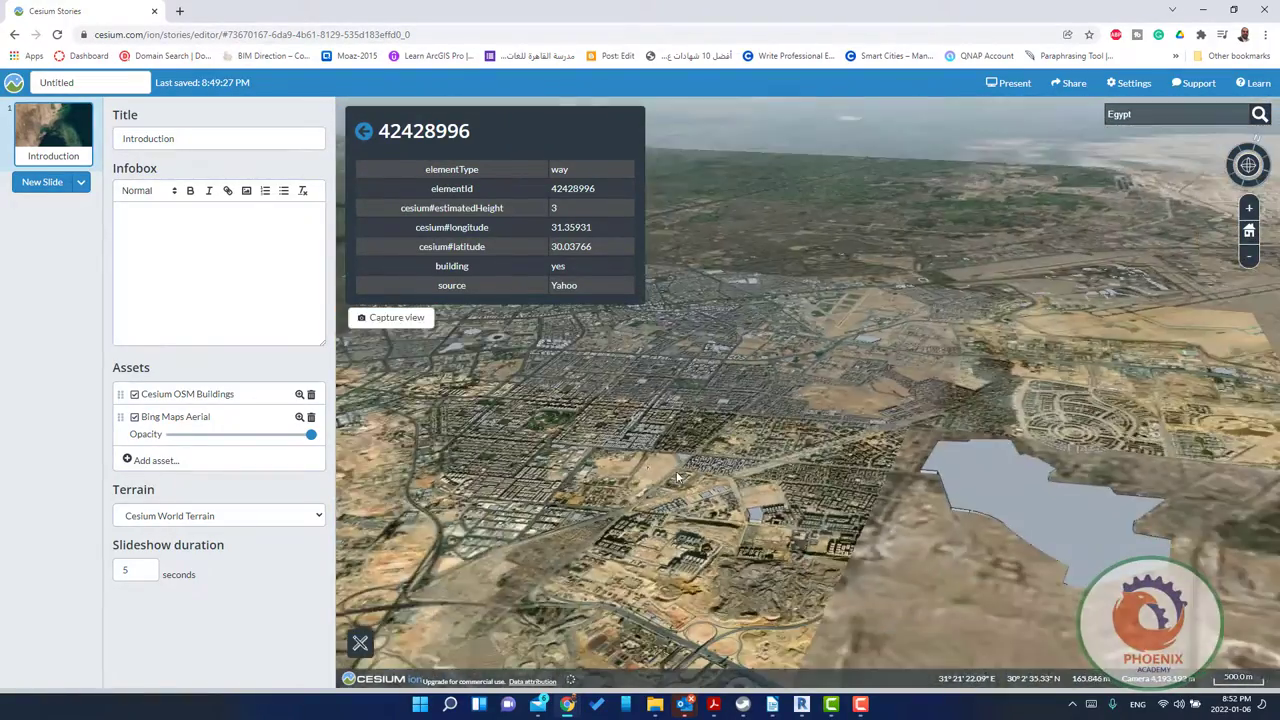
scroll(528, 450, down, 2)
scroll(570, 492, up, 3)
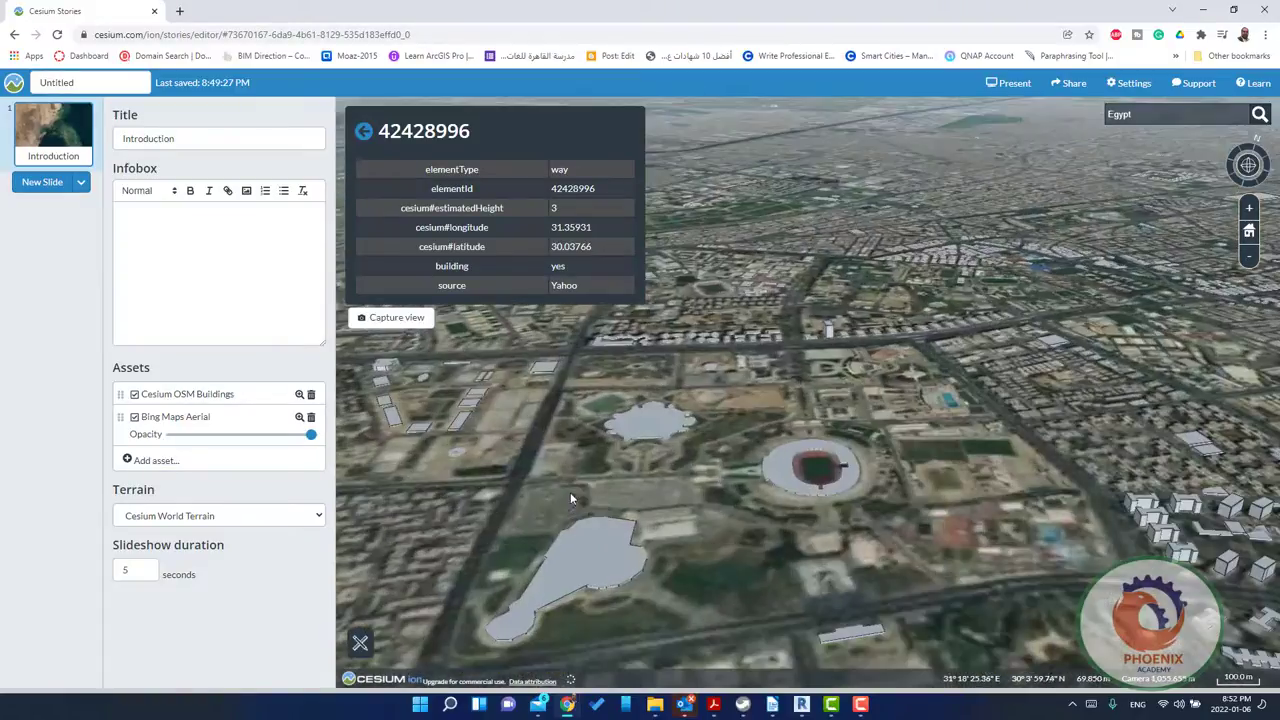
scroll(800, 487, up, 2)
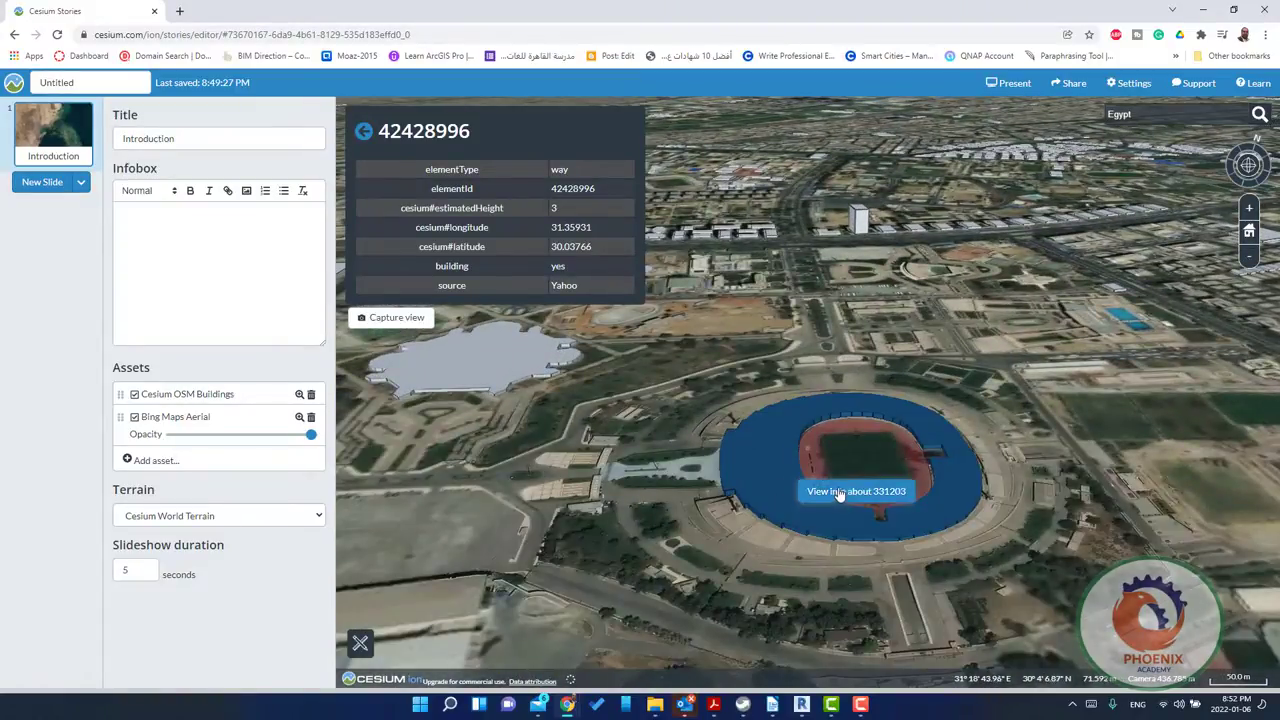
Display the stadium's attribute details with the view tilted toward the horizon
click(838, 505)
drag(772, 432, 746, 416)
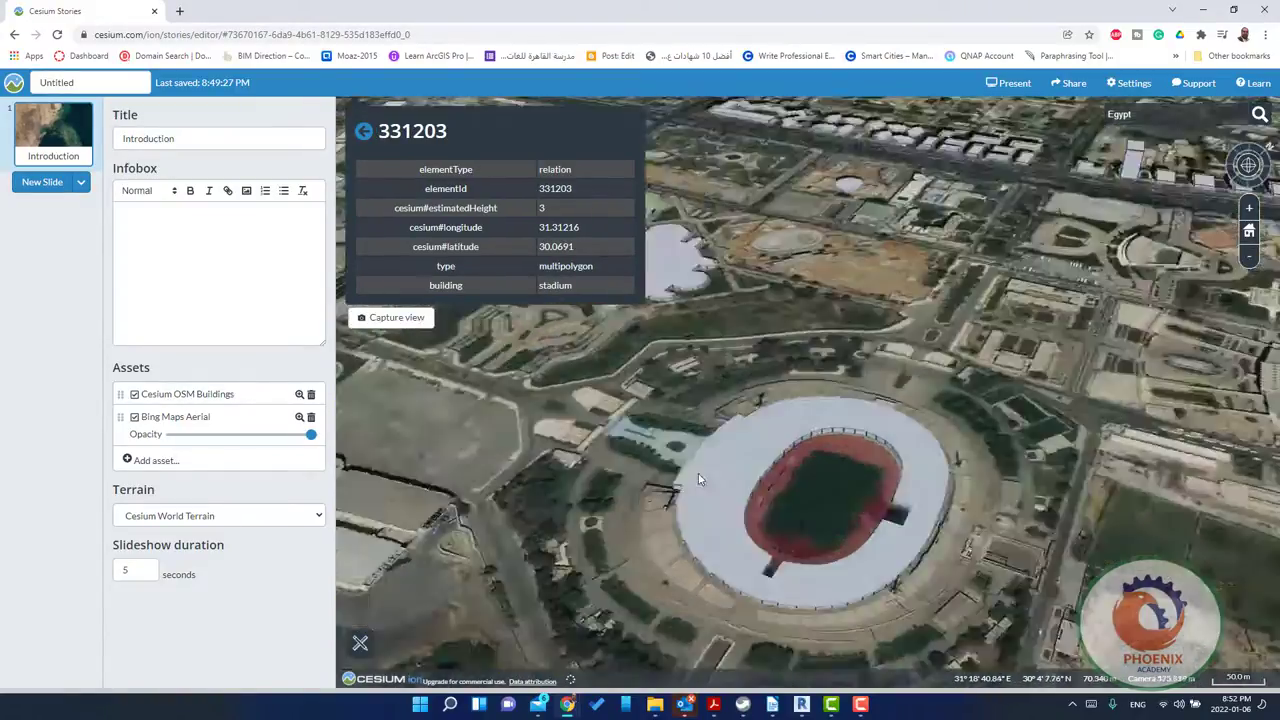
scroll(860, 442, up, 3)
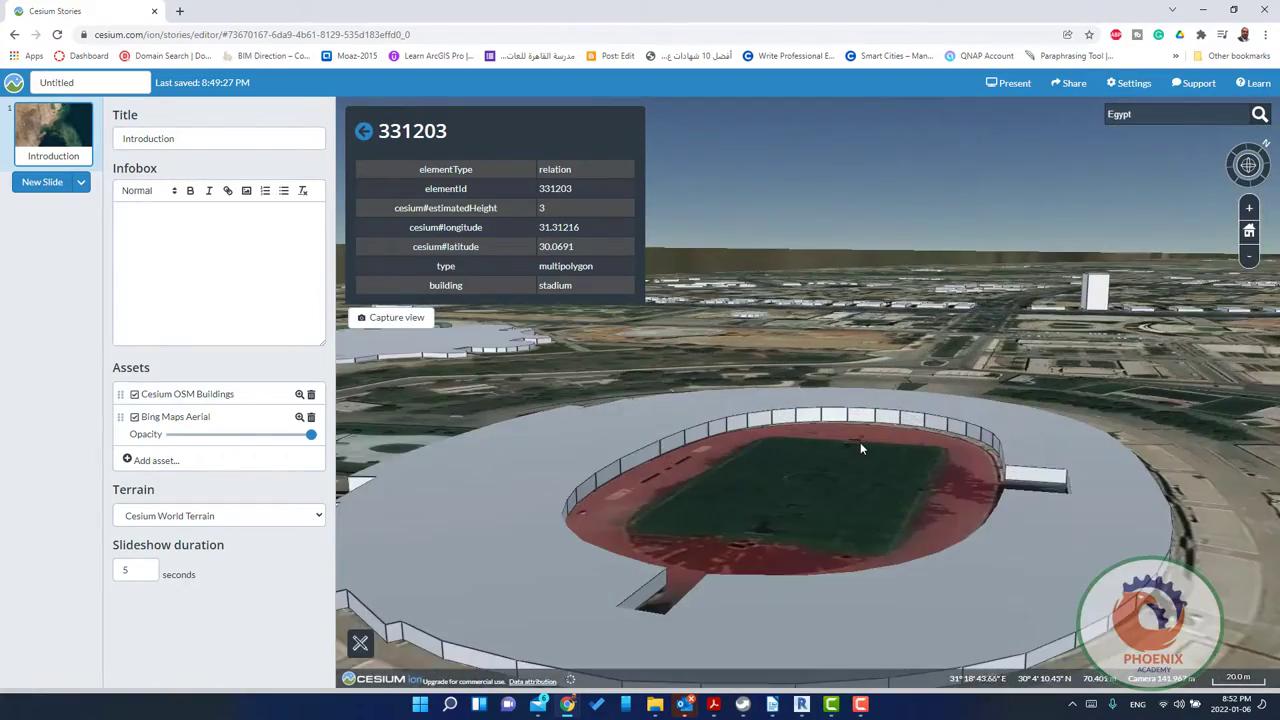
scroll(860, 442, up, 3)
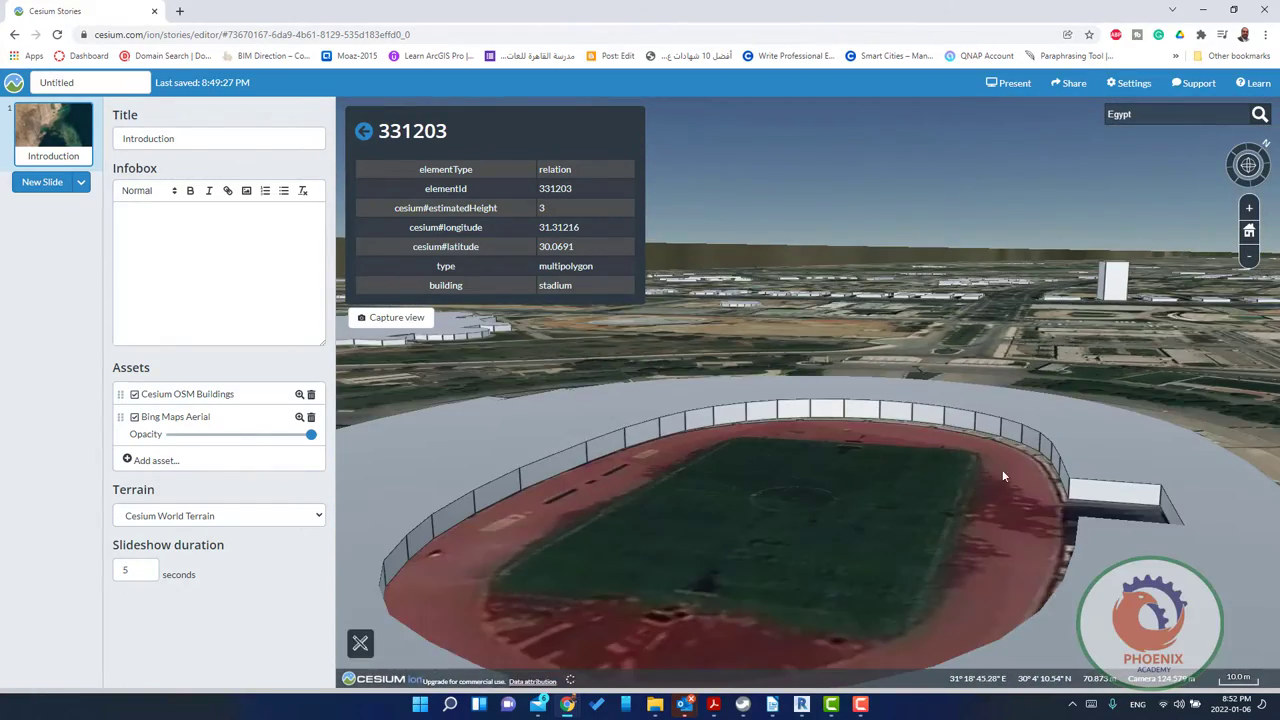
Fly to the nearby white building and show Main Hall 39457497's details (wikidata Q5017791)
drag(1002, 476, 670, 560)
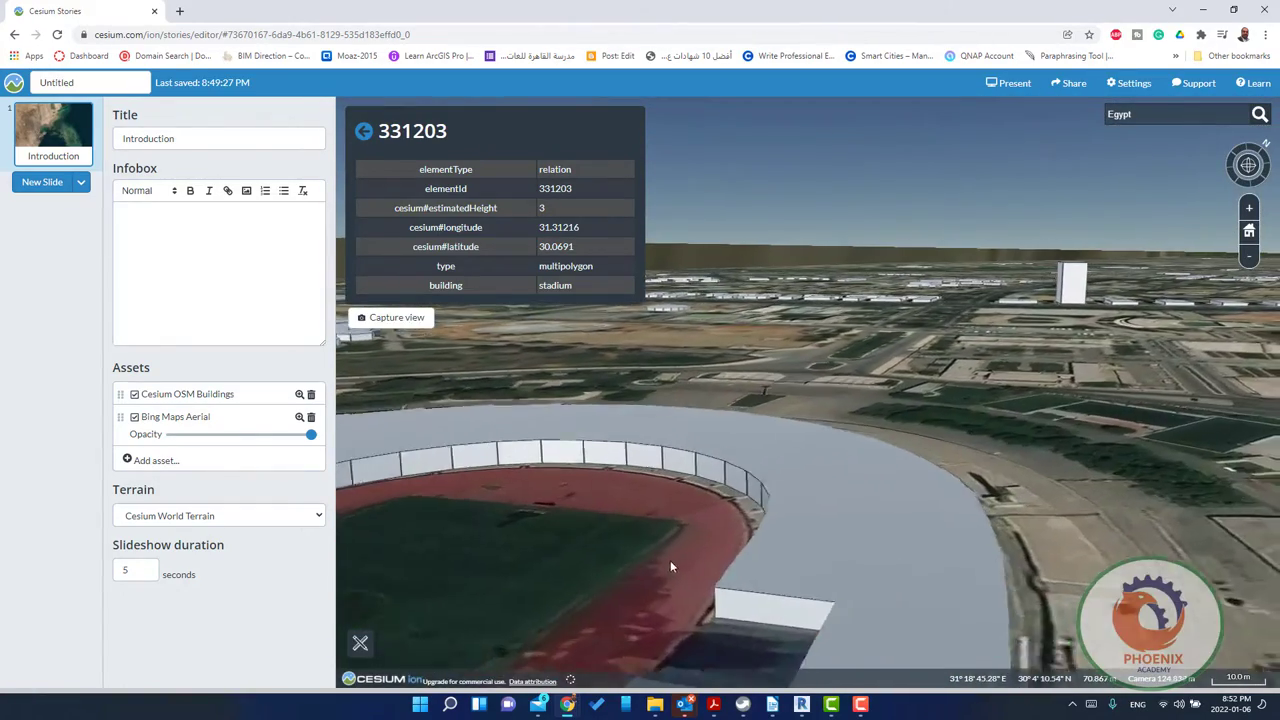
scroll(659, 570, down, 5)
double_click(548, 520)
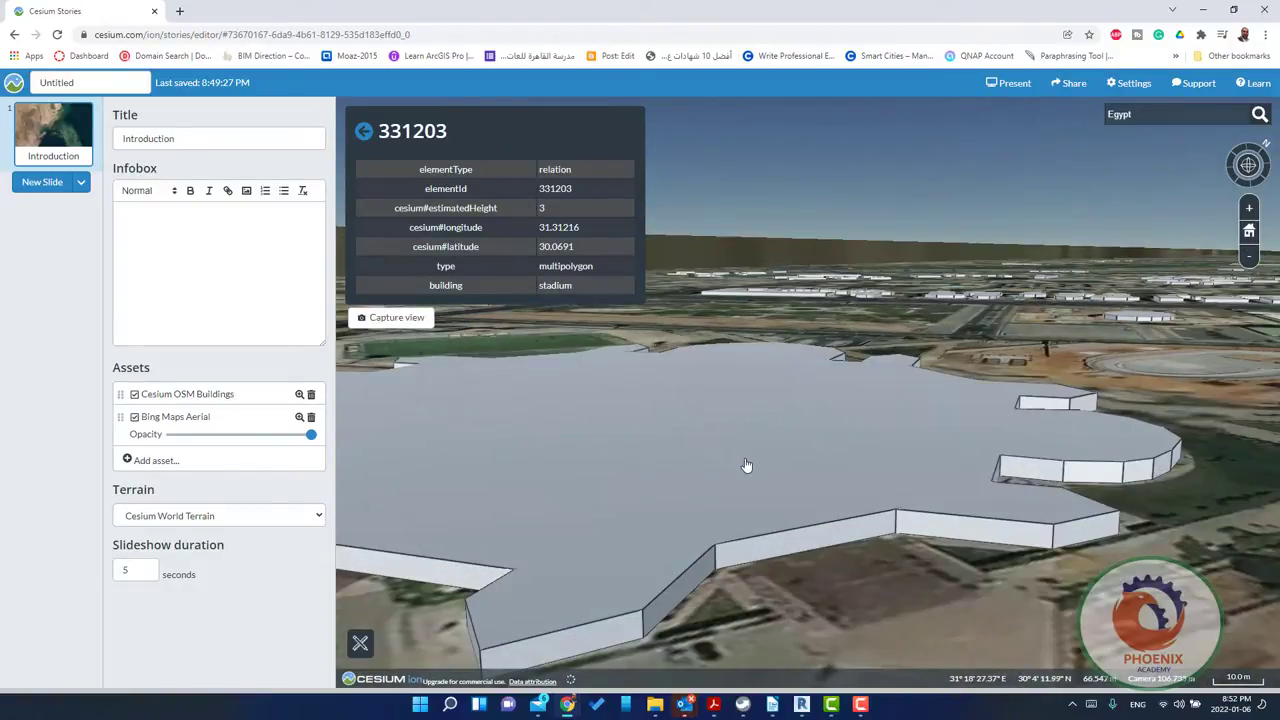
click(829, 486)
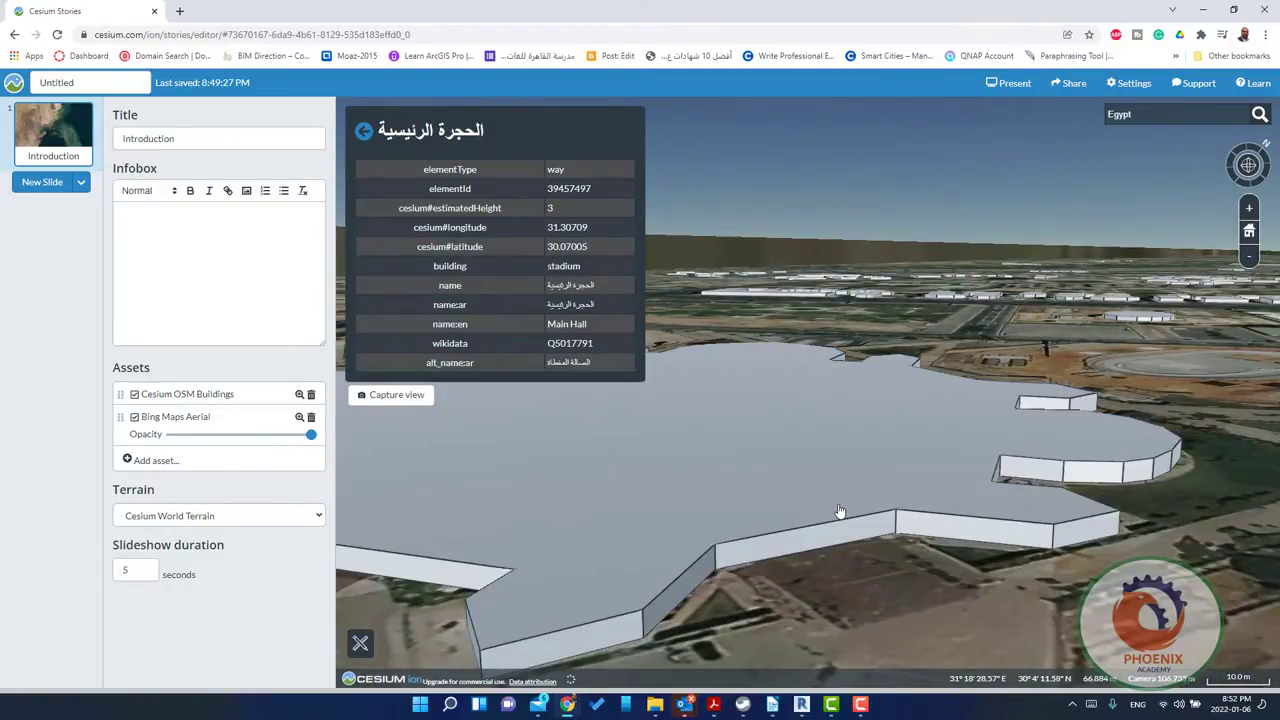
scroll(772, 570, down, 3)
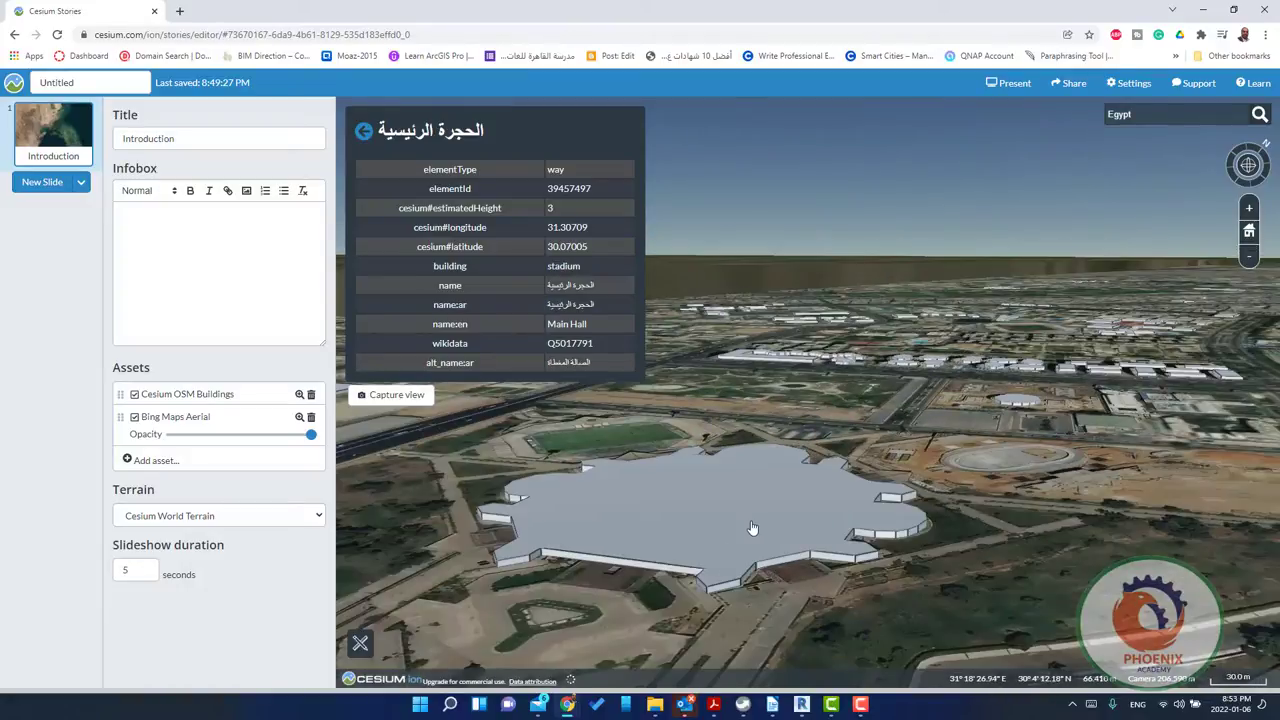
scroll(772, 568, down, 5)
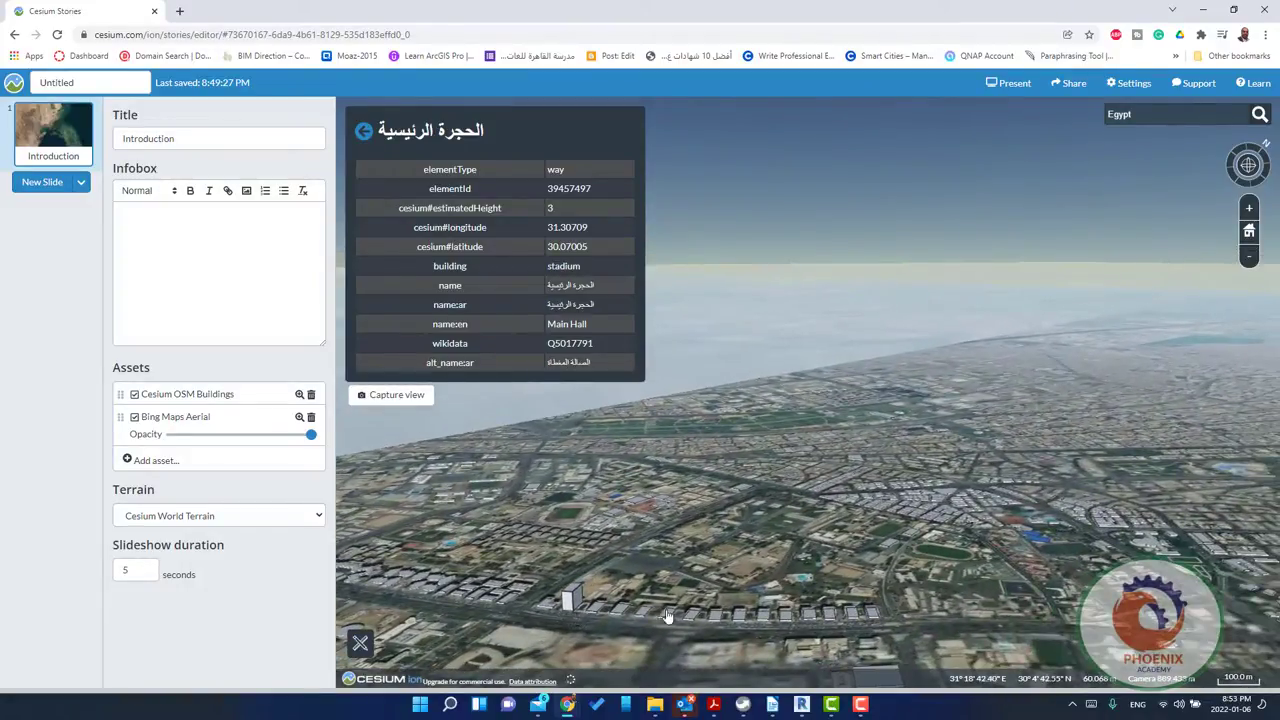
scroll(563, 619, up, 5)
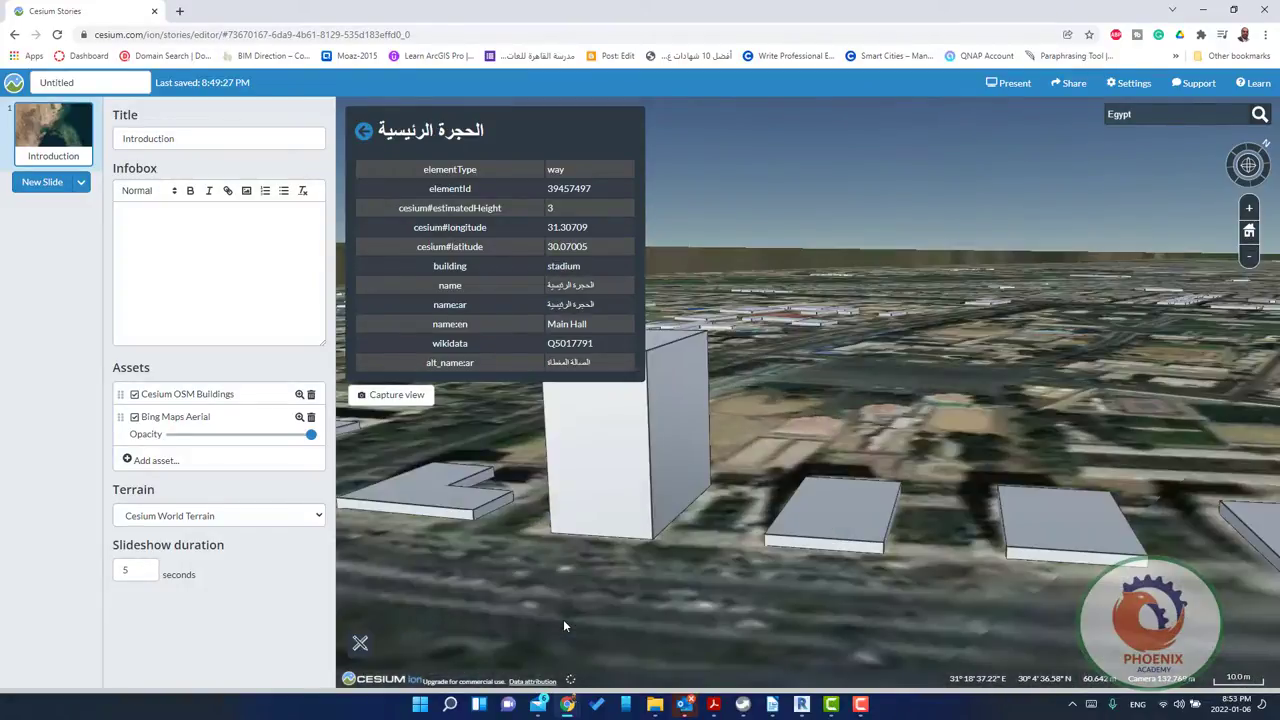
Show the 16-level tower 39456601's details, then zoom around the city
click(652, 497)
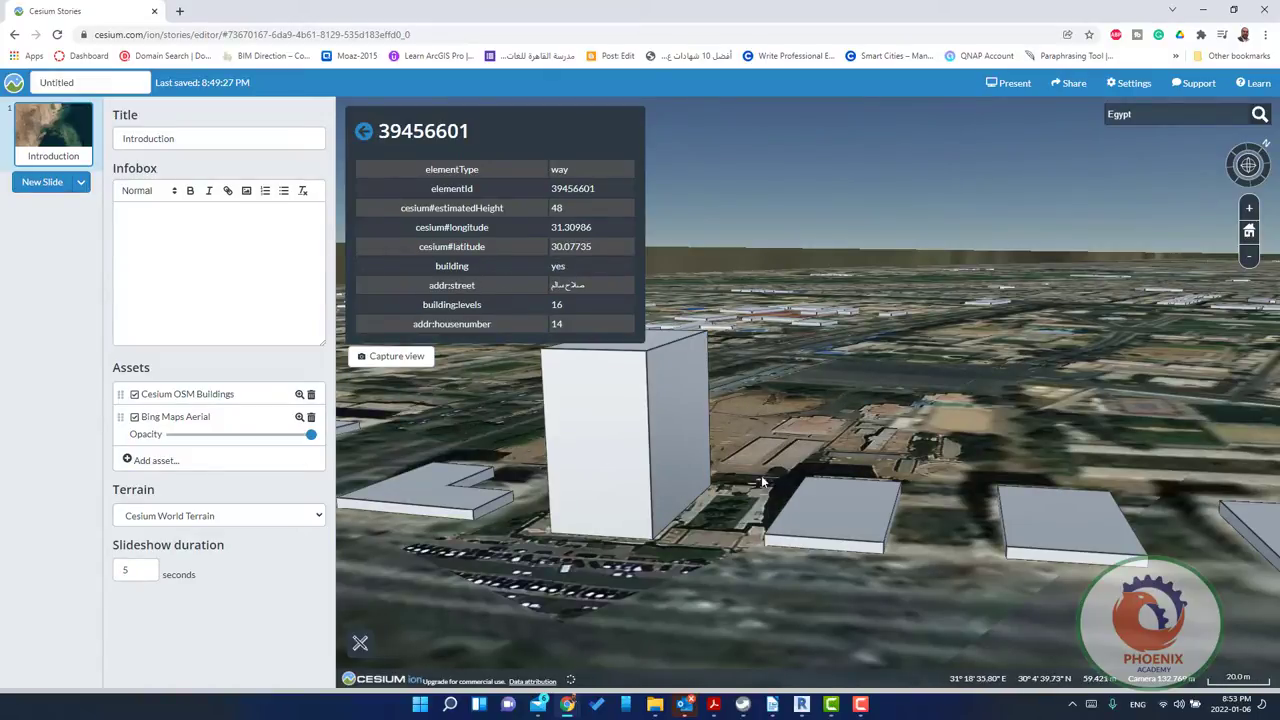
scroll(750, 480, down, 5)
scroll(708, 488, down, 3)
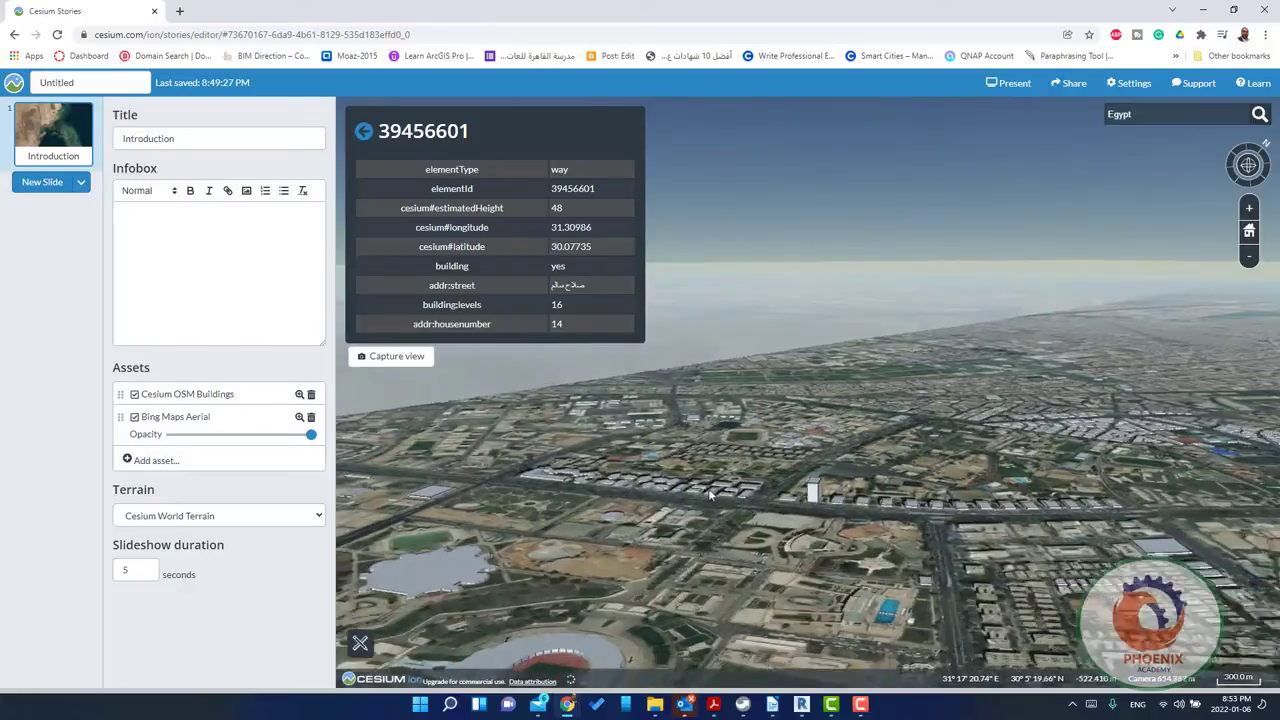
scroll(931, 542, up, 3)
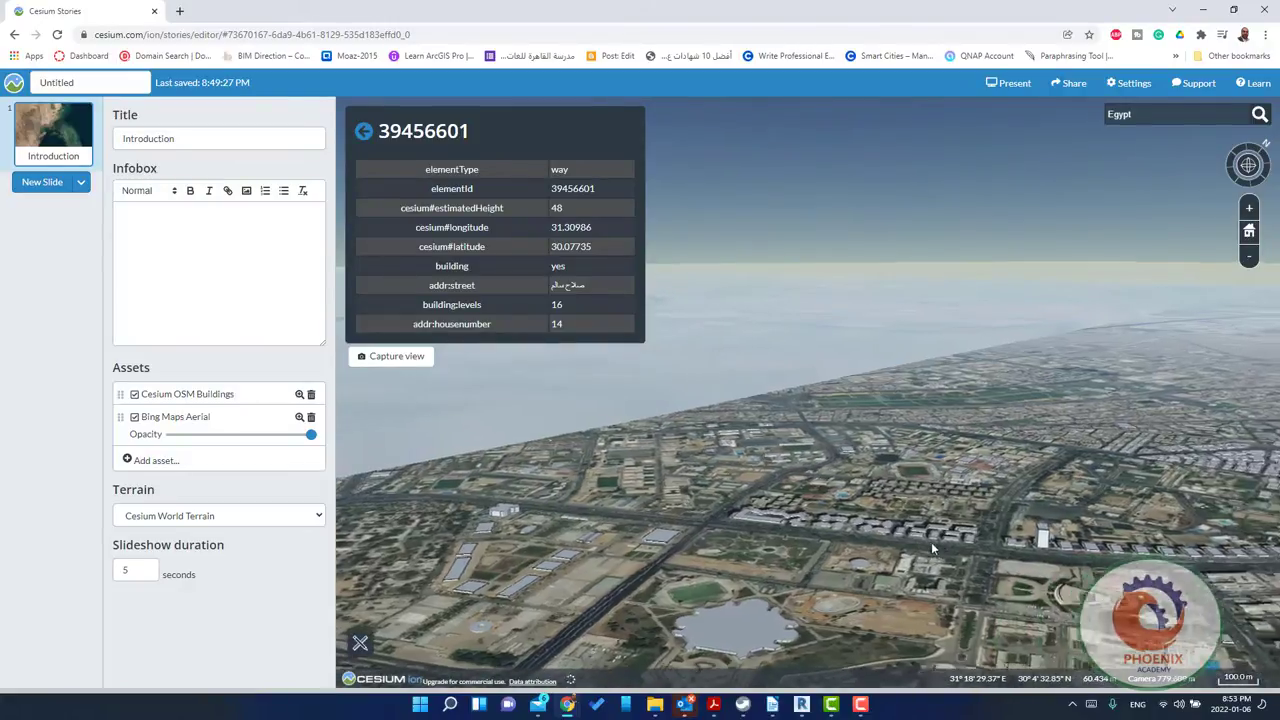
scroll(745, 548, up, 3)
scroll(649, 505, up, 3)
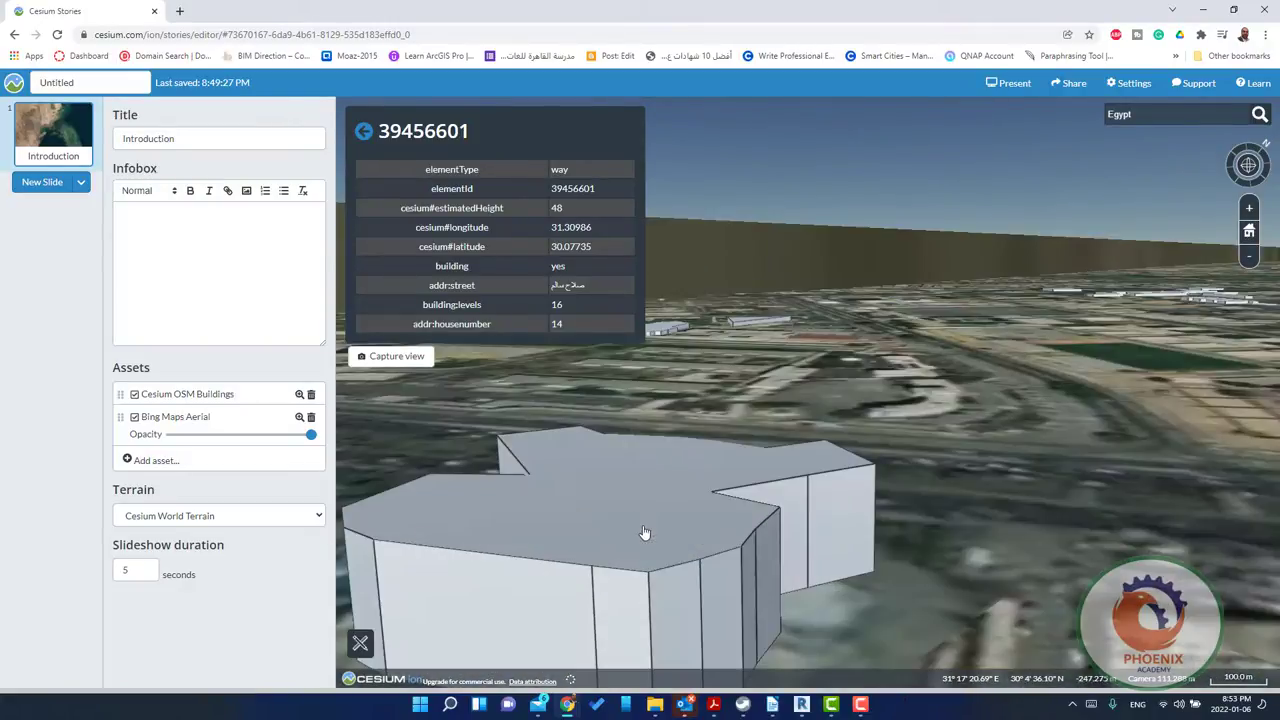
Show the GAFI building 560559750's details (6 levels, 18 m) and pull the camera back
click(689, 543)
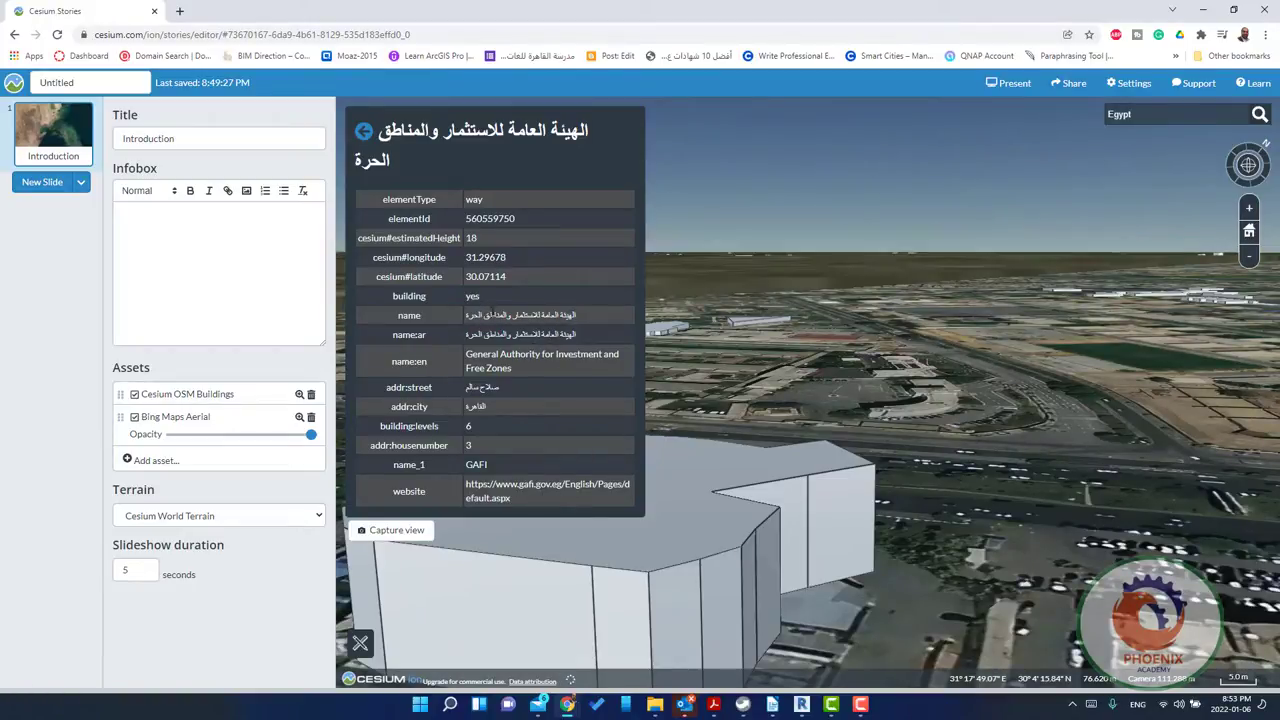
drag(860, 456, 722, 384)
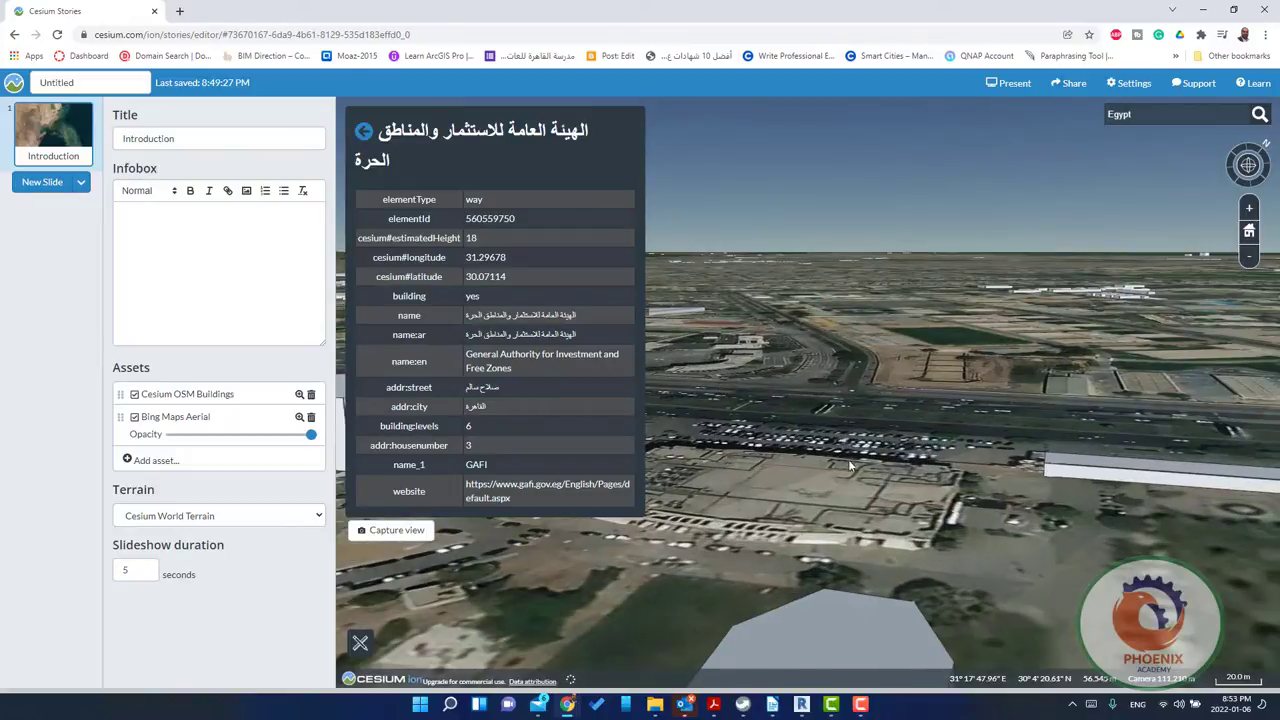
drag(848, 459, 972, 446)
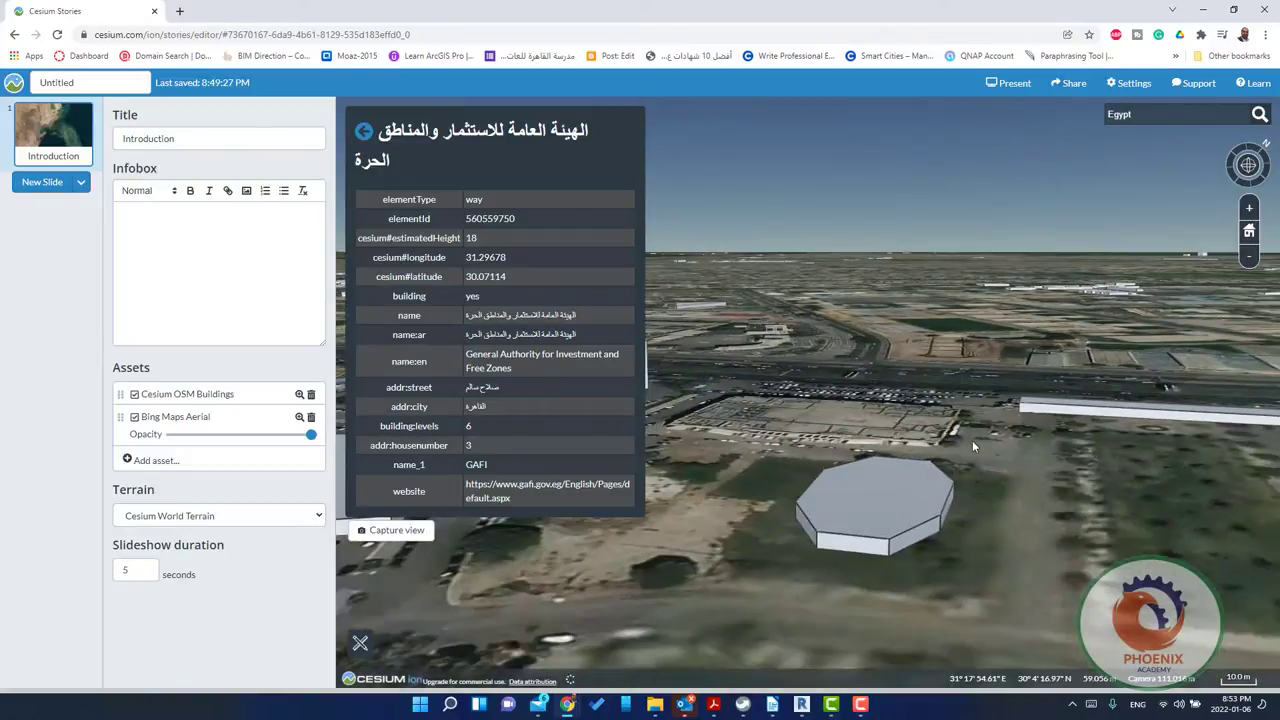
Inspect octagonal building 81234872 and then long building 81204218
click(901, 535)
drag(1097, 424, 924, 510)
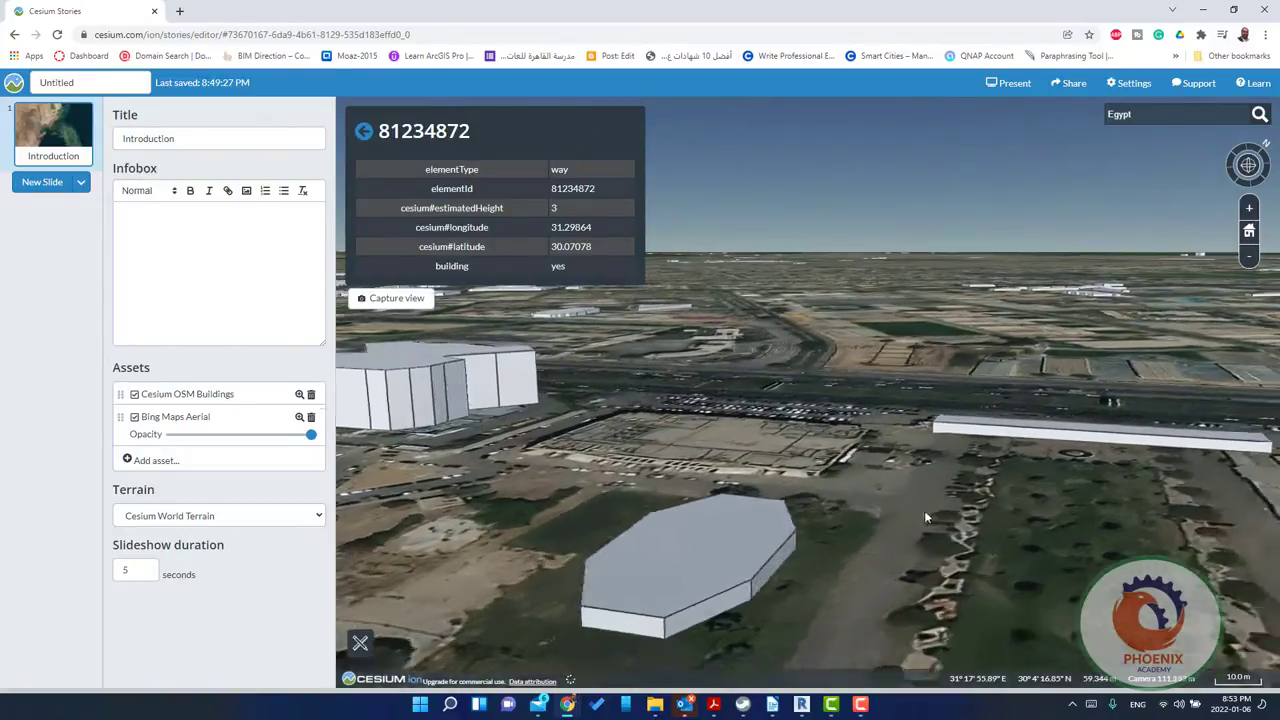
click(988, 458)
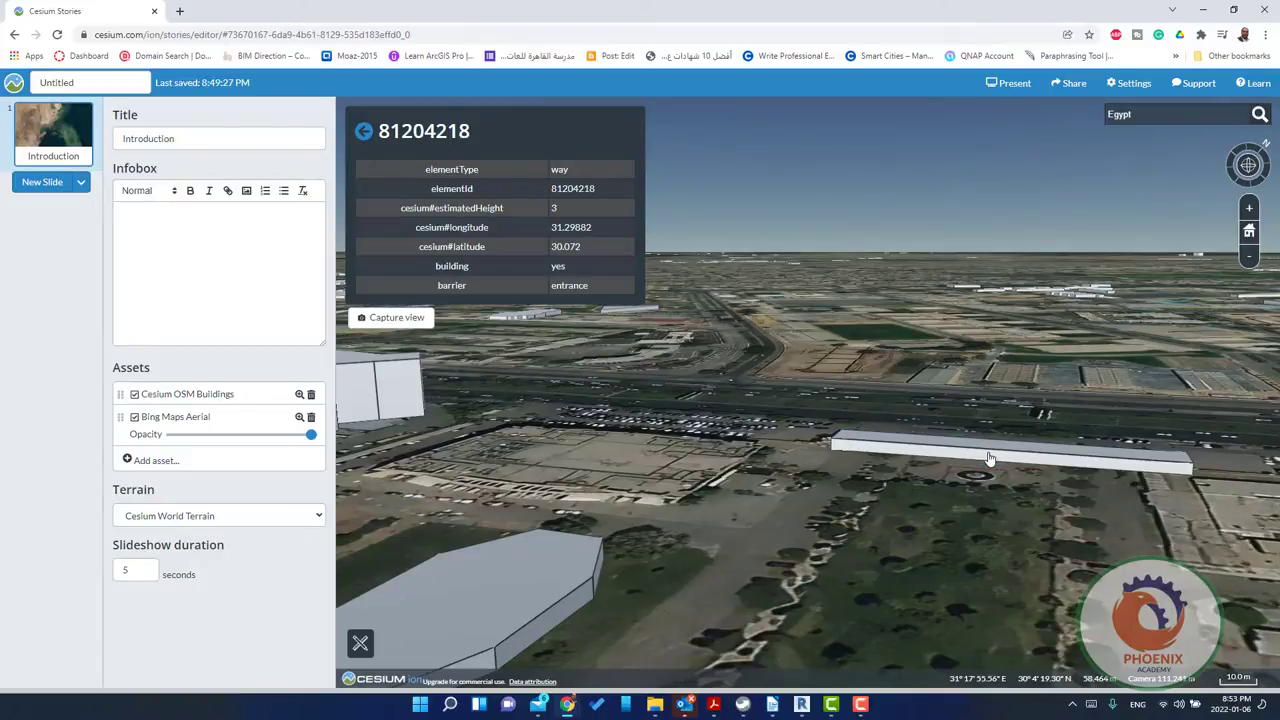
Show building 441612712 along the highway (3 m), then pull back over the district
drag(561, 495, 715, 510)
mouse_move(925, 480)
mouse_down()
mouse_move(581, 495)
mouse_move(1024, 499)
mouse_move(832, 502)
mouse_move(800, 540)
mouse_up()
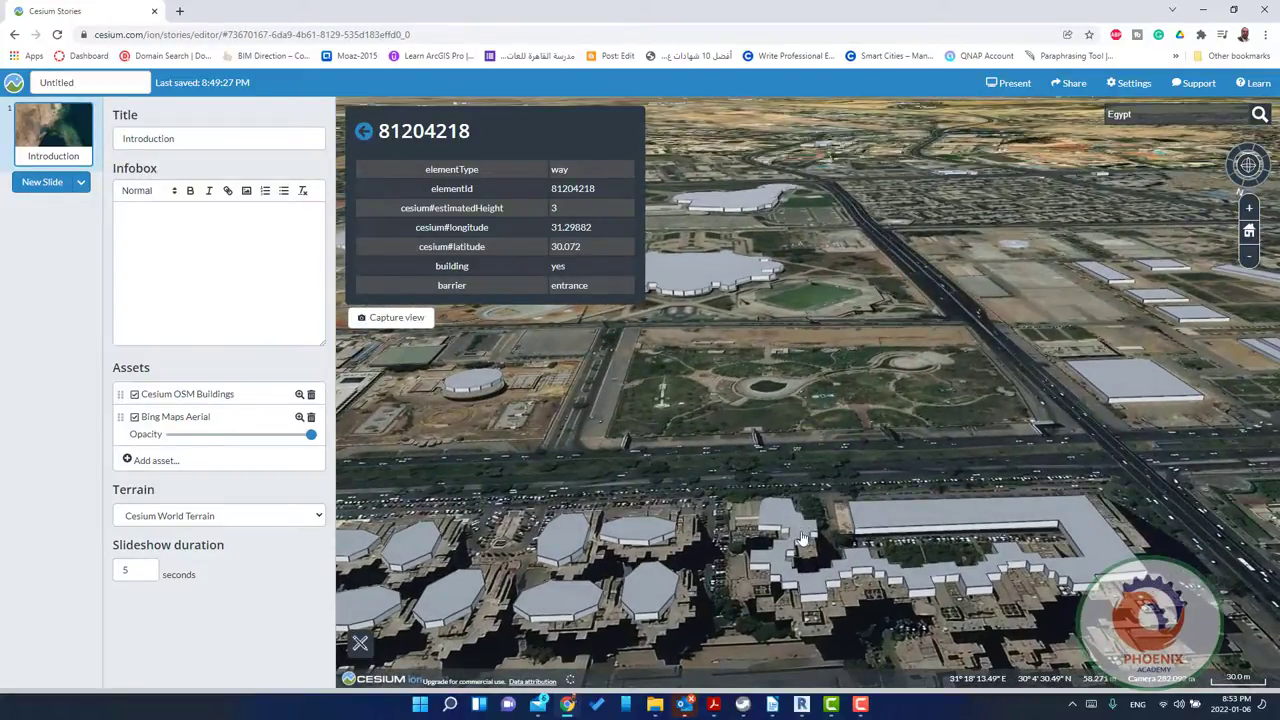
scroll(800, 540, up, 5)
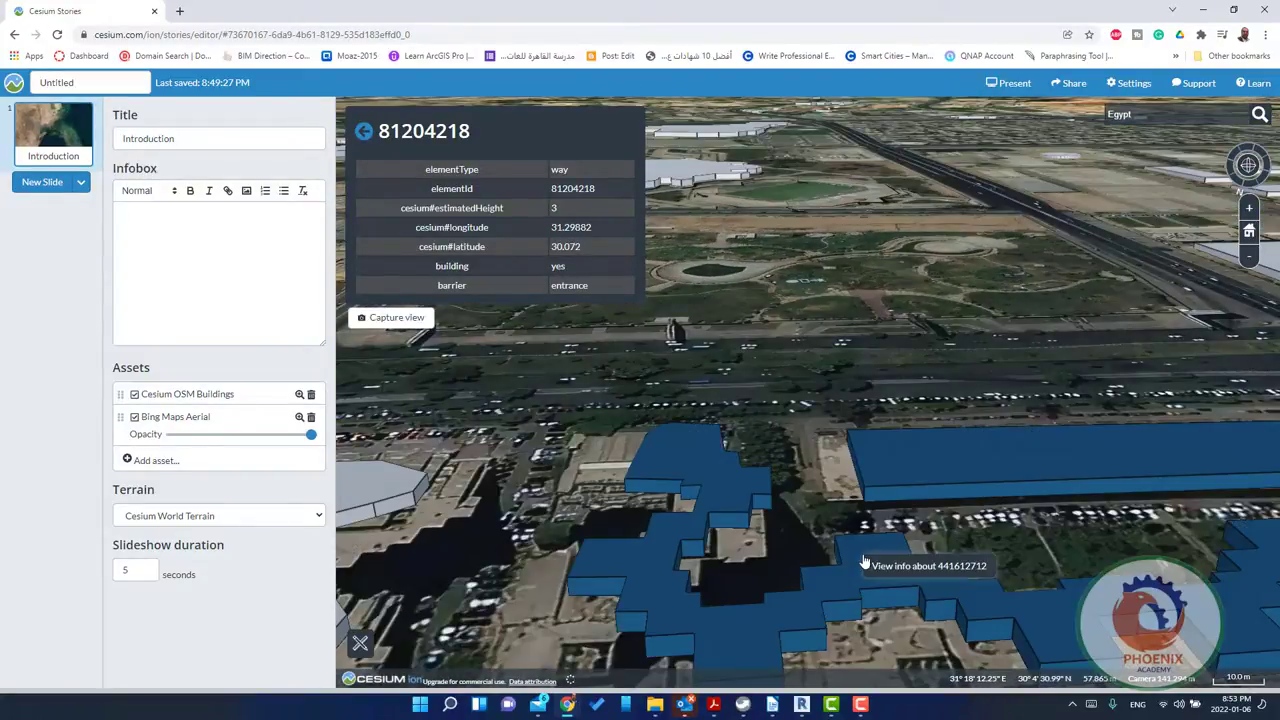
click(907, 567)
scroll(851, 488, down, 2)
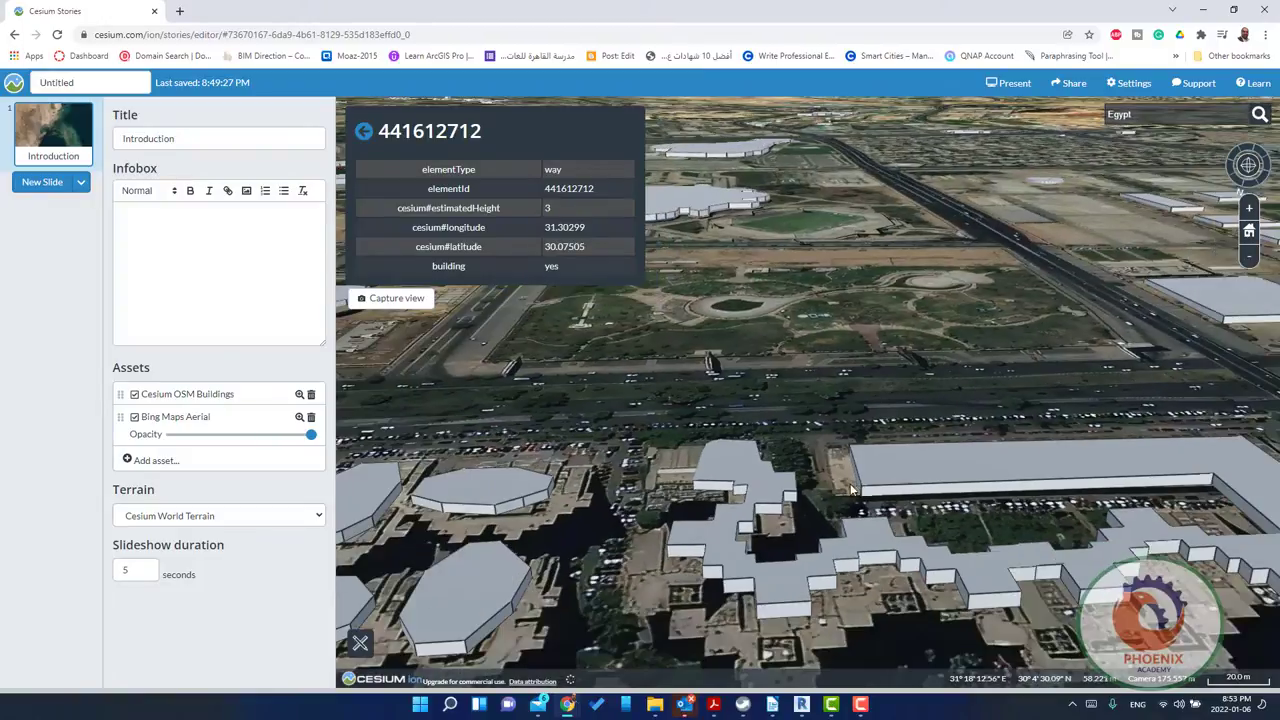
drag(559, 494, 792, 496)
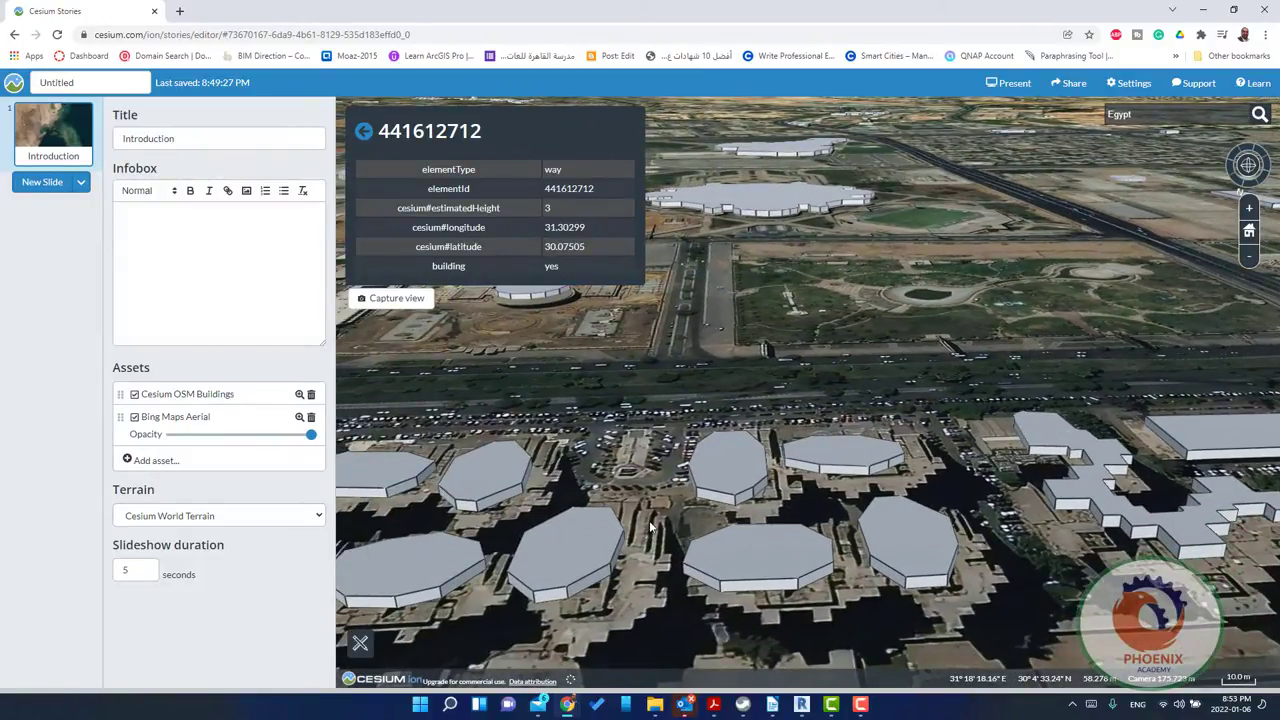
scroll(686, 528, down, 3)
scroll(894, 534, down, 3)
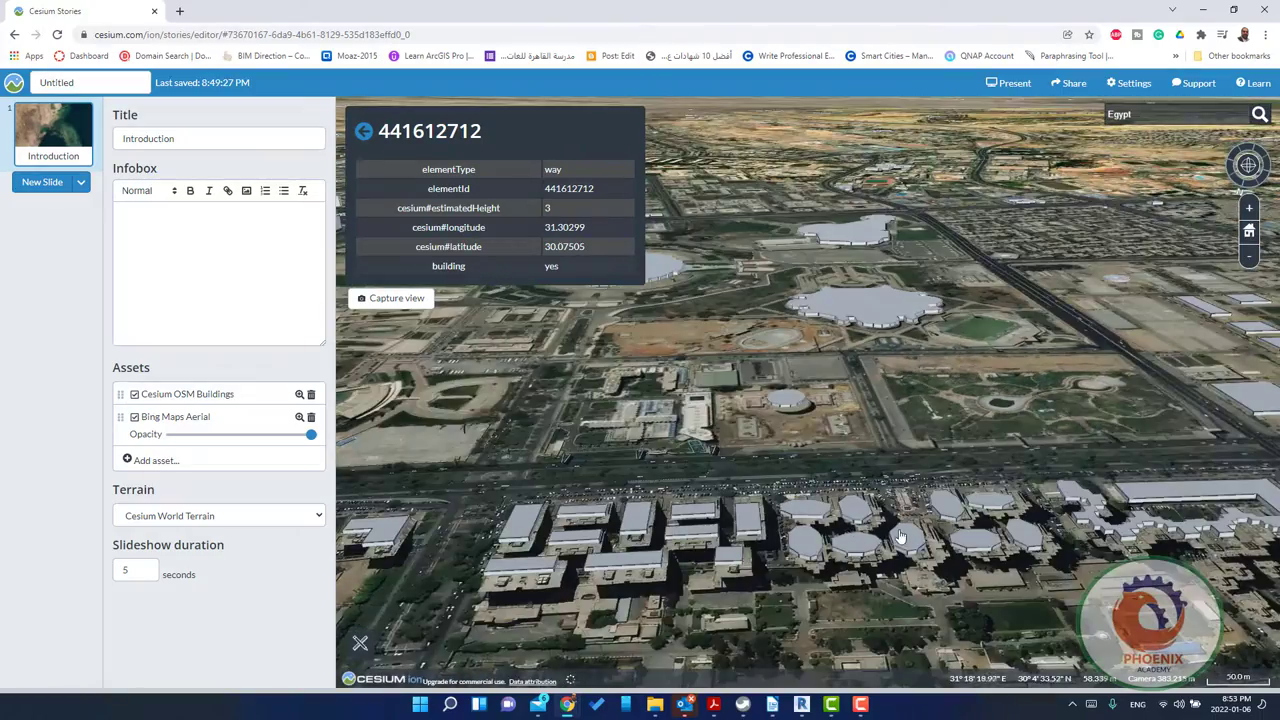
drag(583, 538, 779, 455)
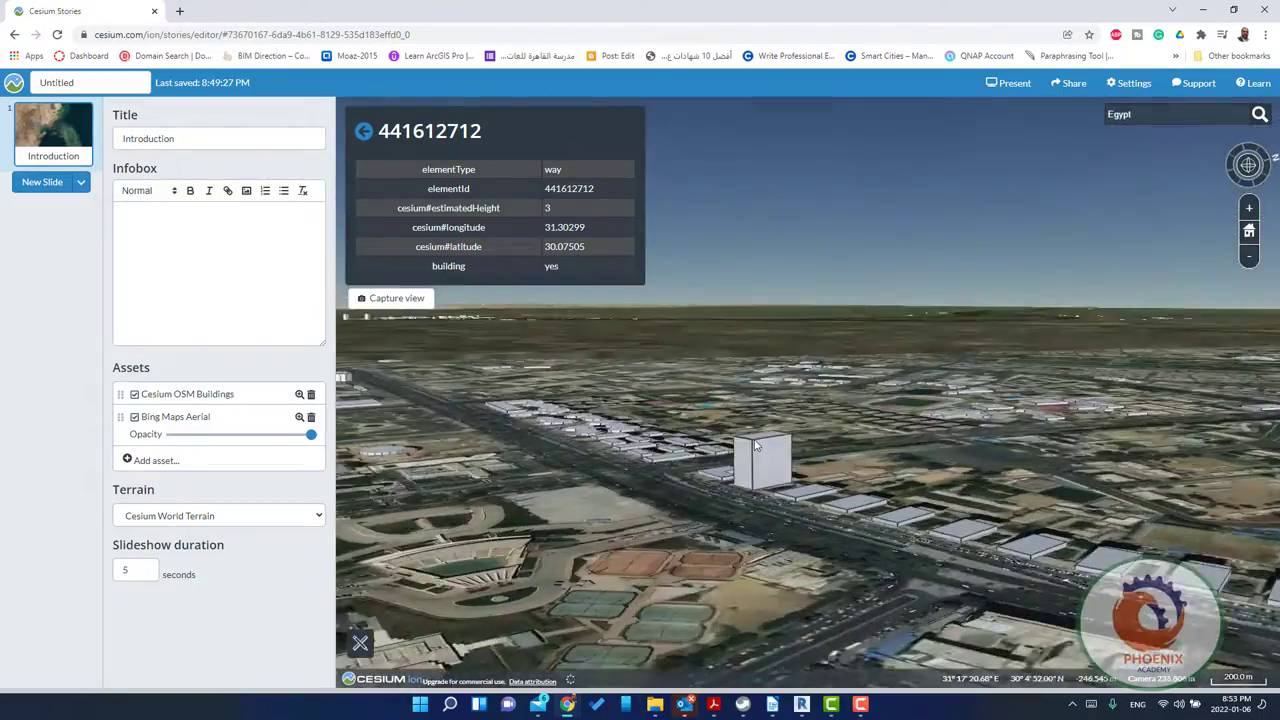
Zoom out over the Nile Delta and tilt toward the Mediterranean coast
scroll(812, 475, down, 5)
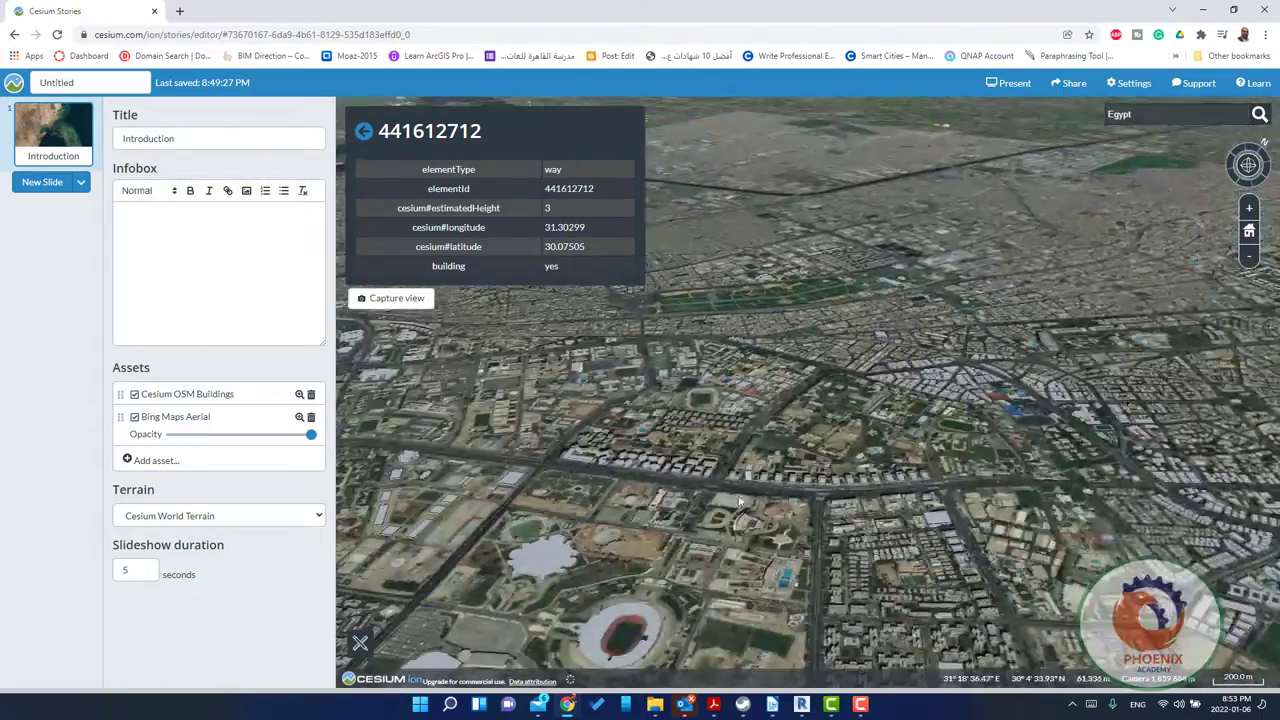
scroll(848, 576, down, 10)
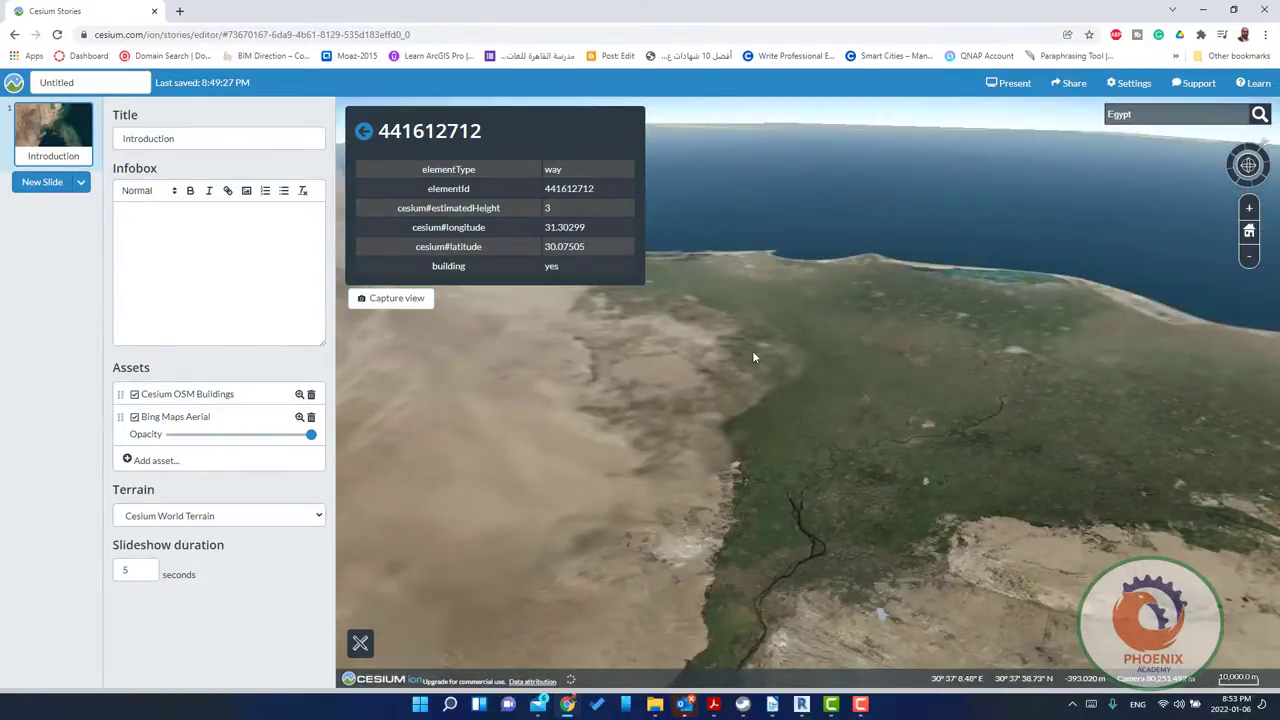
drag(752, 350, 890, 672)
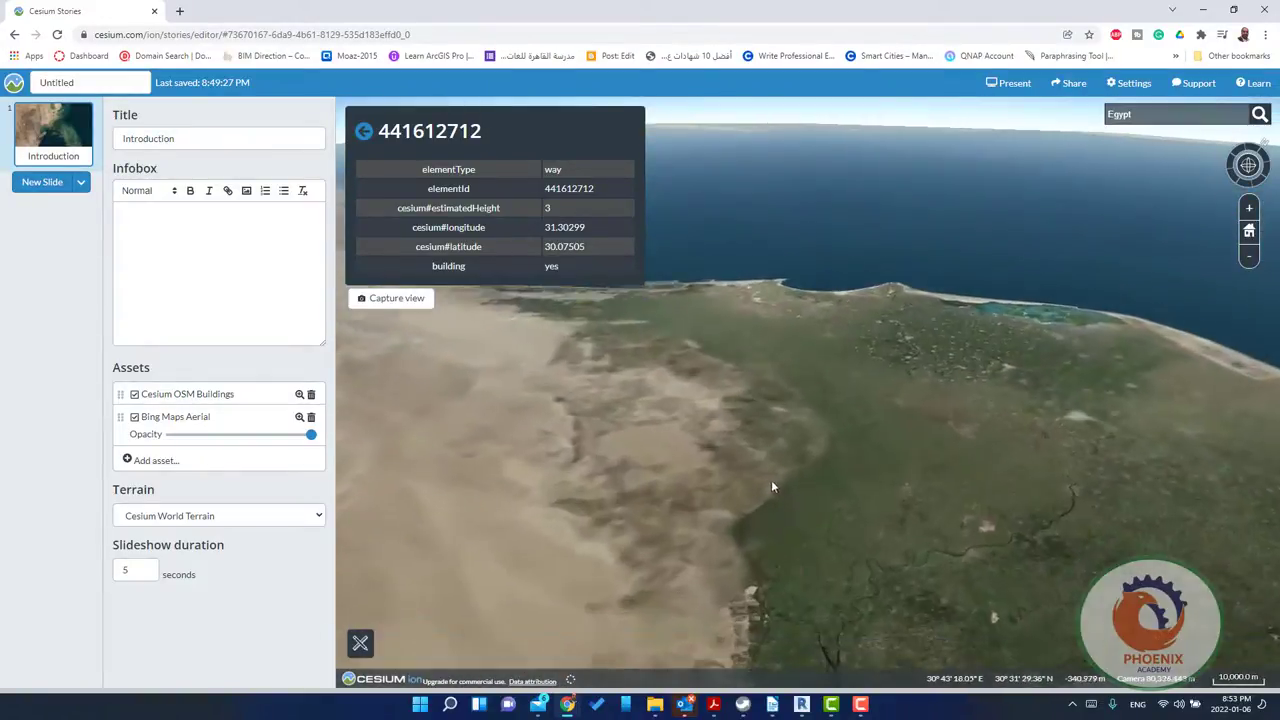
drag(742, 385, 612, 478)
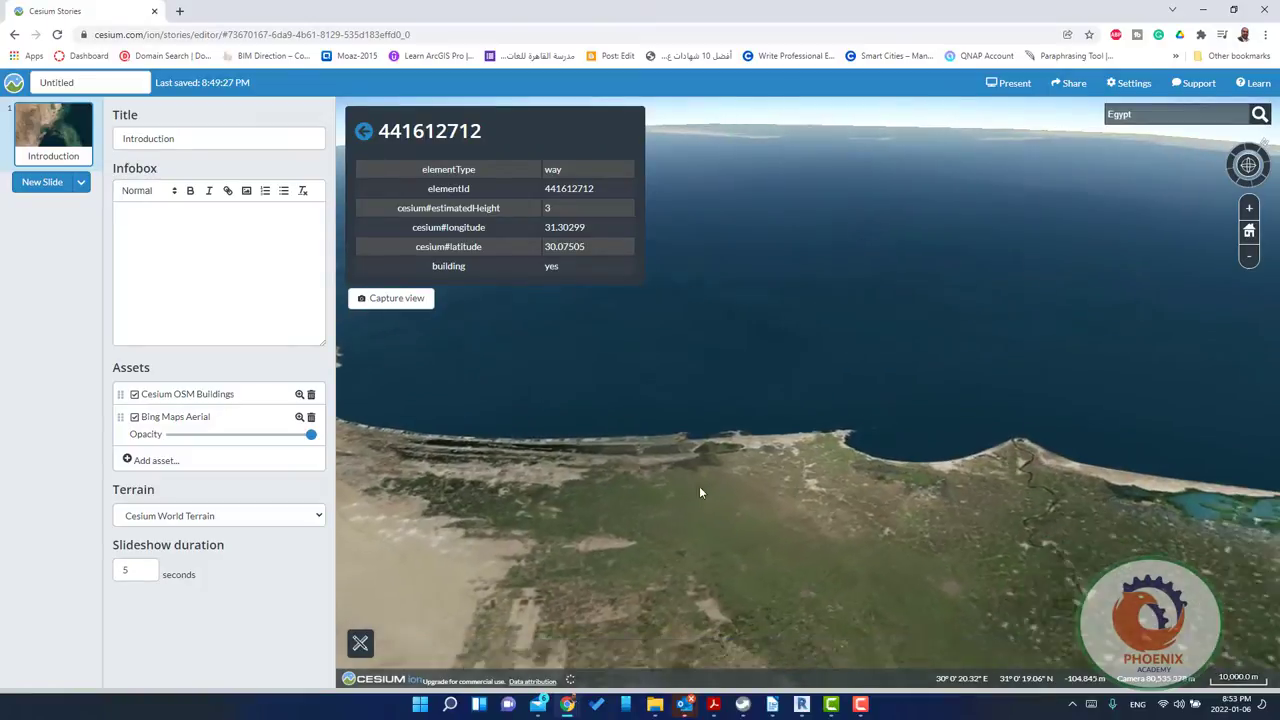
scroll(925, 439, down, 5)
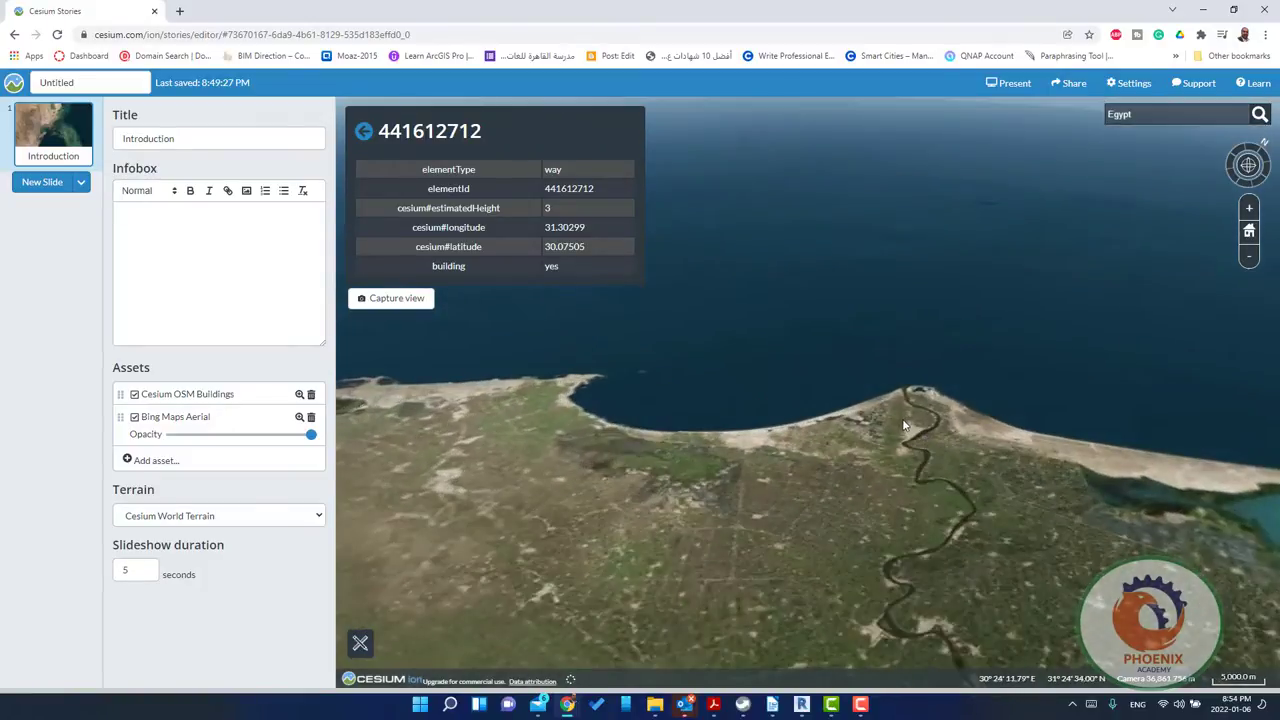
scroll(808, 414, down, 2)
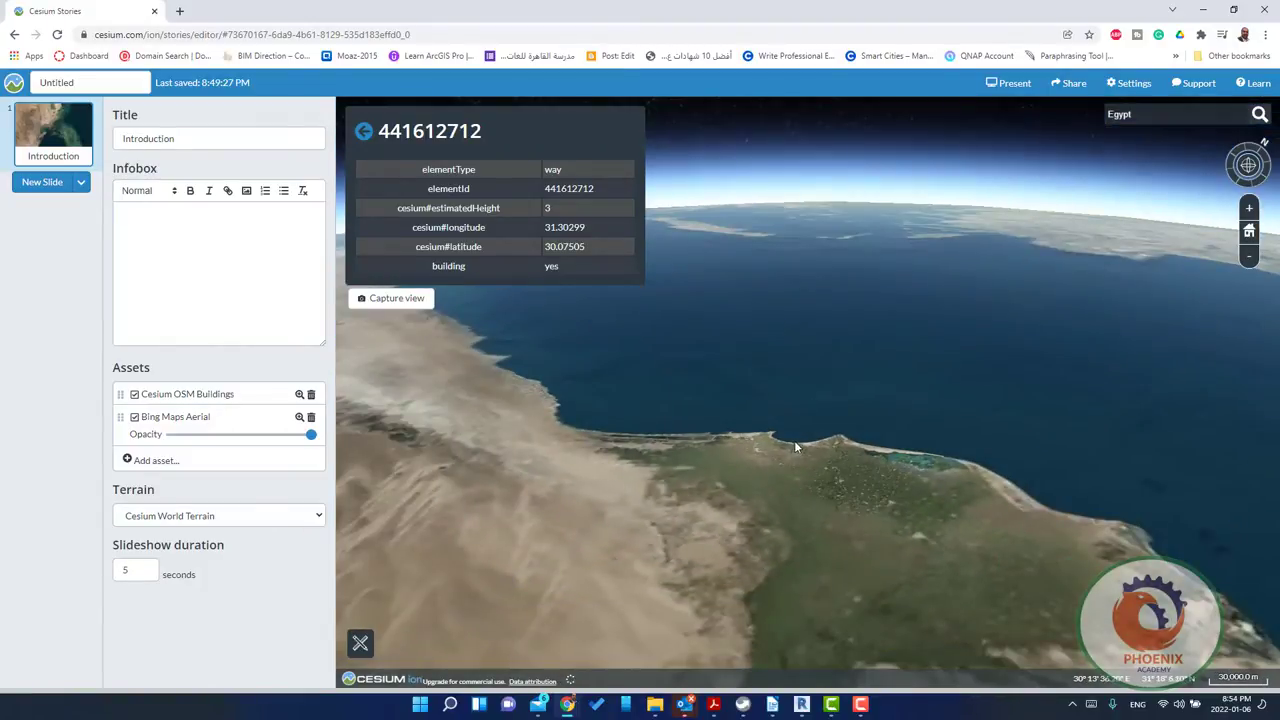
scroll(812, 448, up, 5)
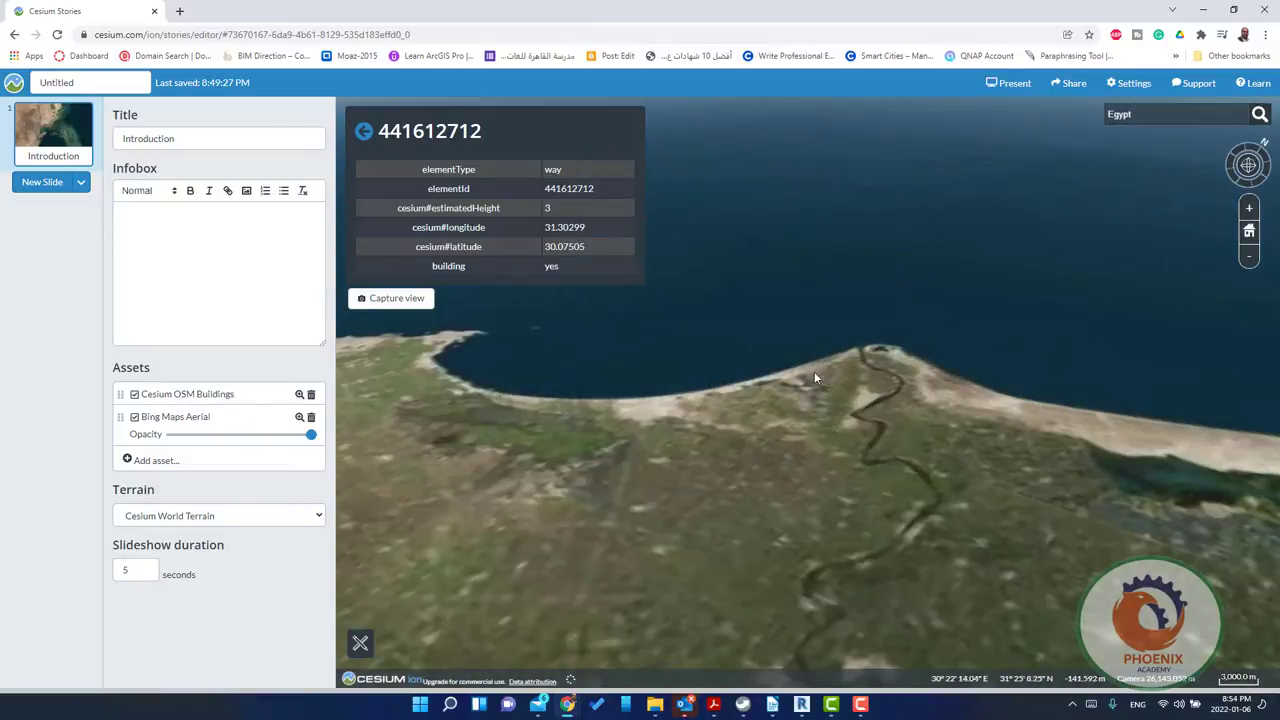
Pan along the delta coast and fly into Alexandria to commercial building 284229447
drag(668, 428, 846, 393)
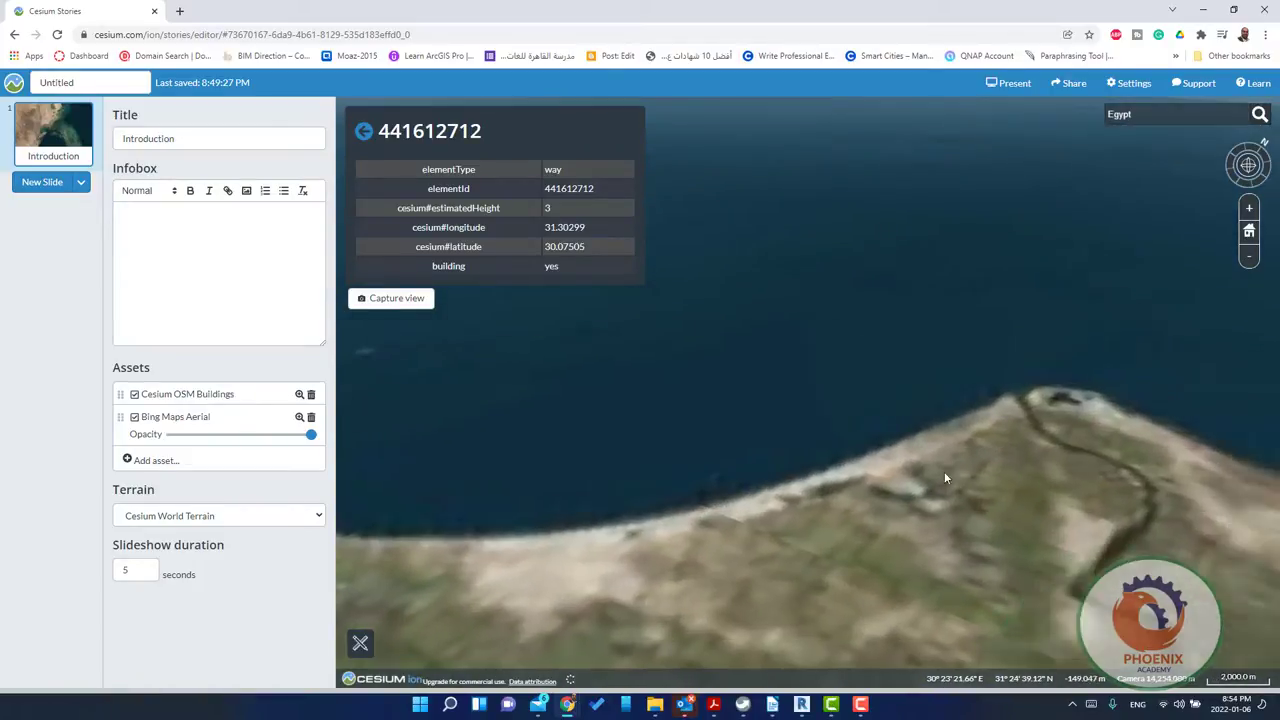
drag(808, 454, 866, 416)
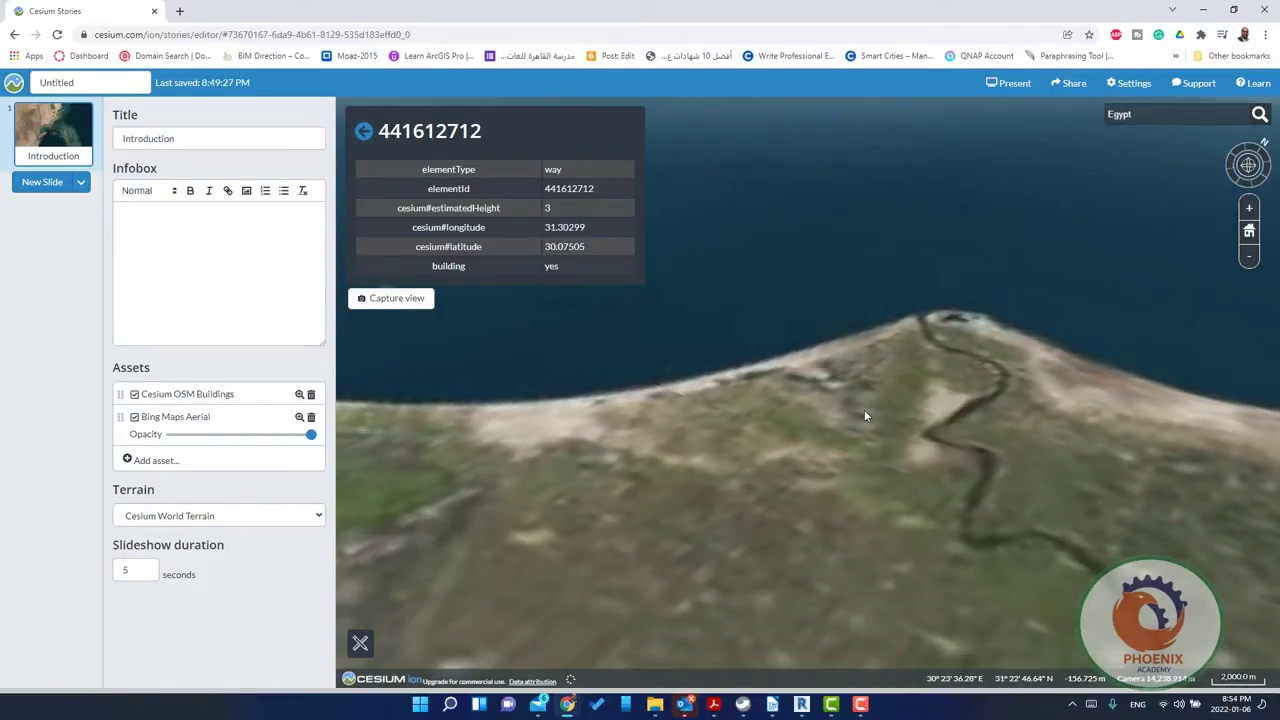
scroll(911, 456, down, 5)
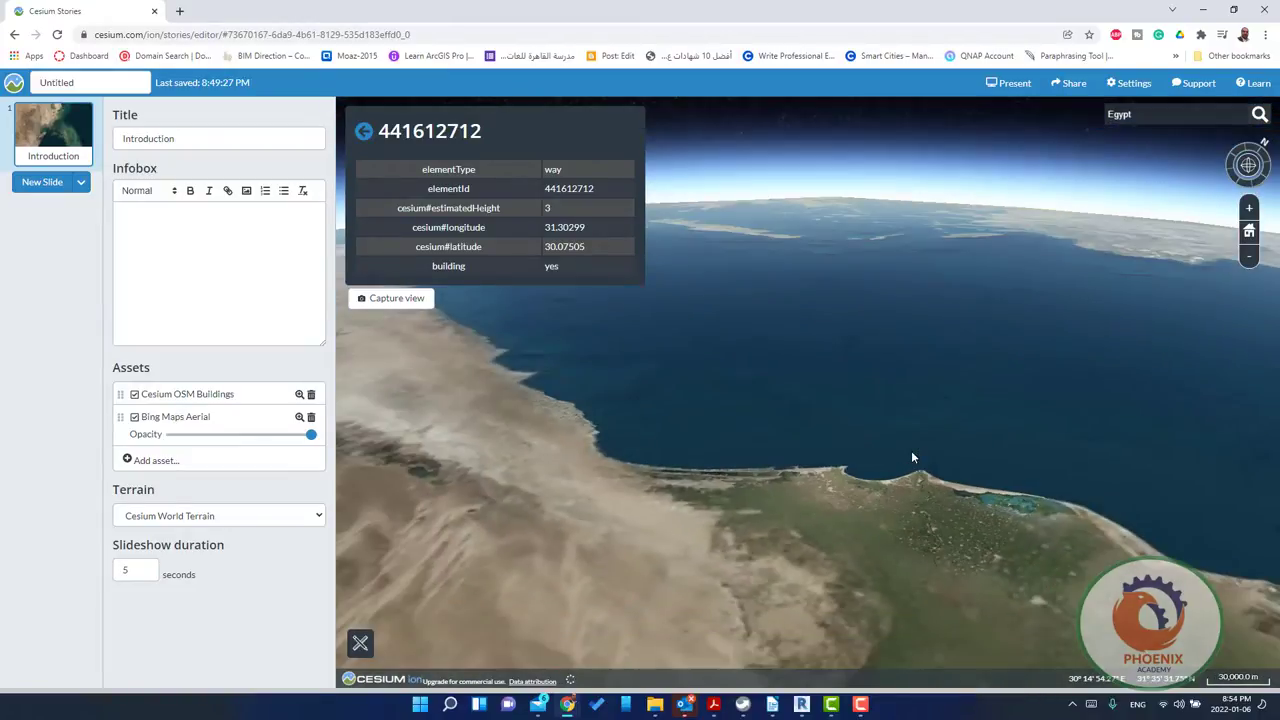
drag(911, 457, 829, 398)
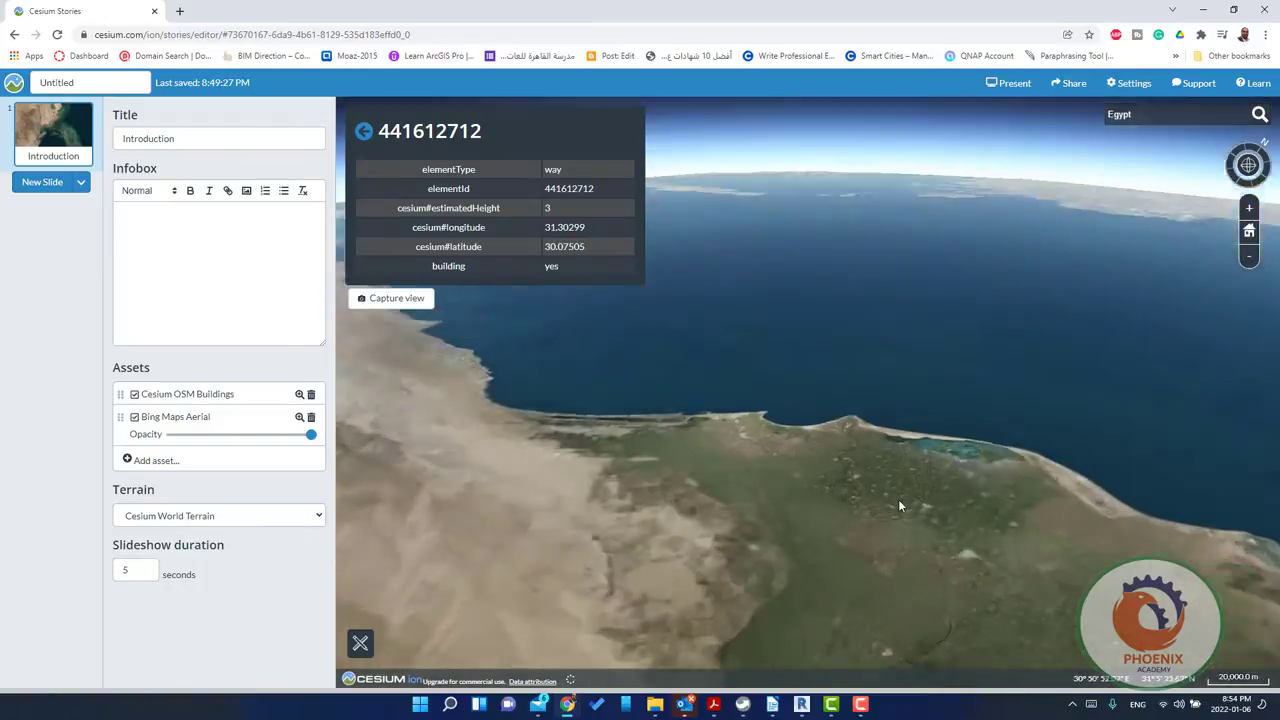
double_click(897, 496)
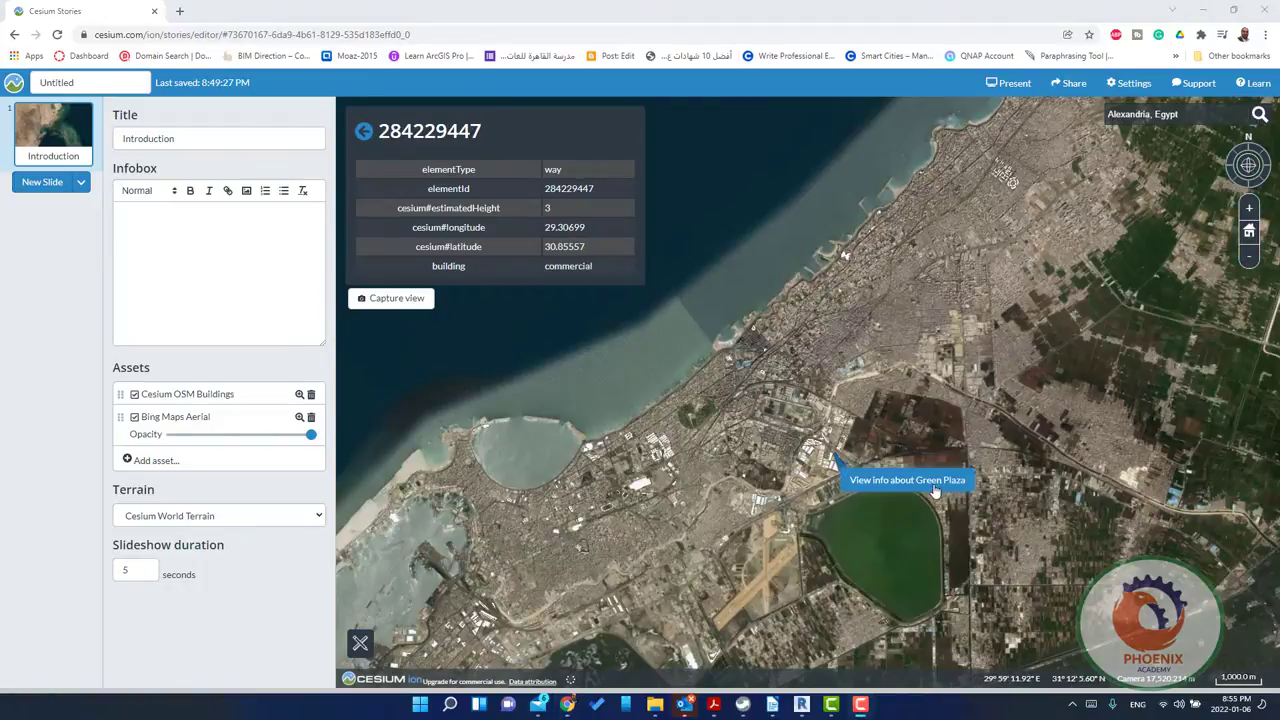
View Green Plaza mall's info, then airport terminal 251884575's details (3 m estimated height)
click(853, 462)
scroll(788, 497, up, 5)
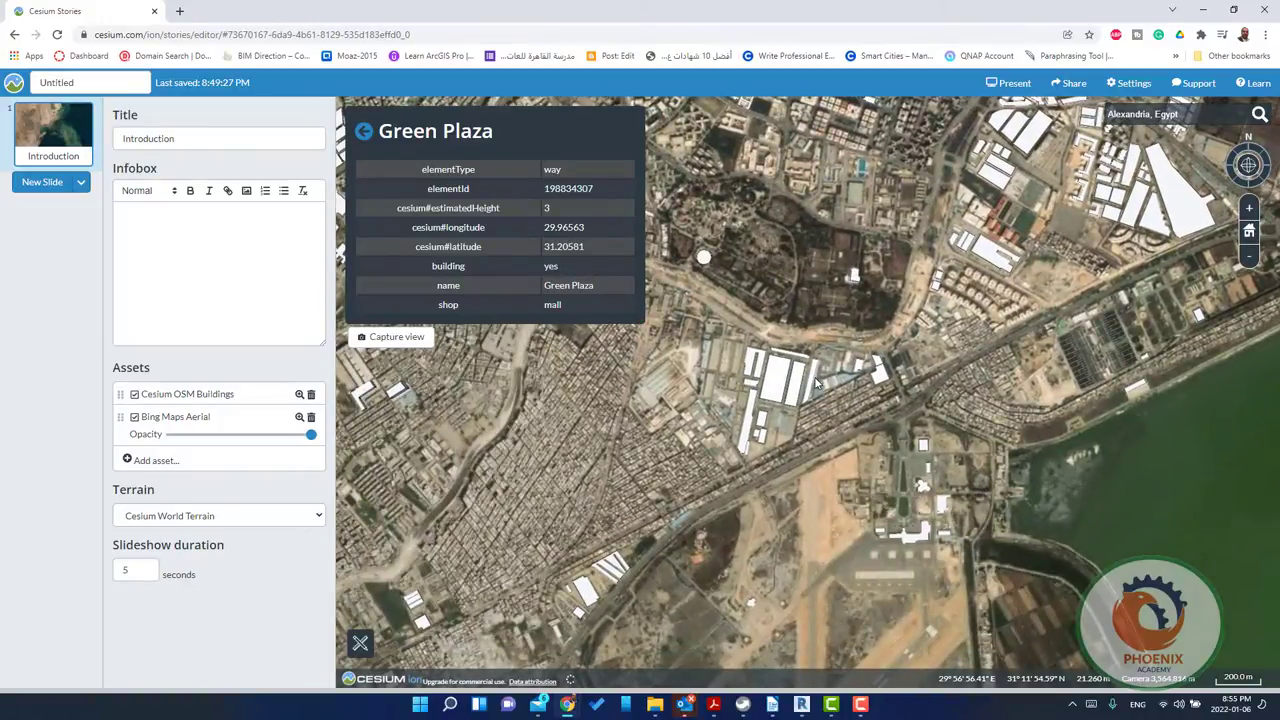
drag(817, 383, 757, 540)
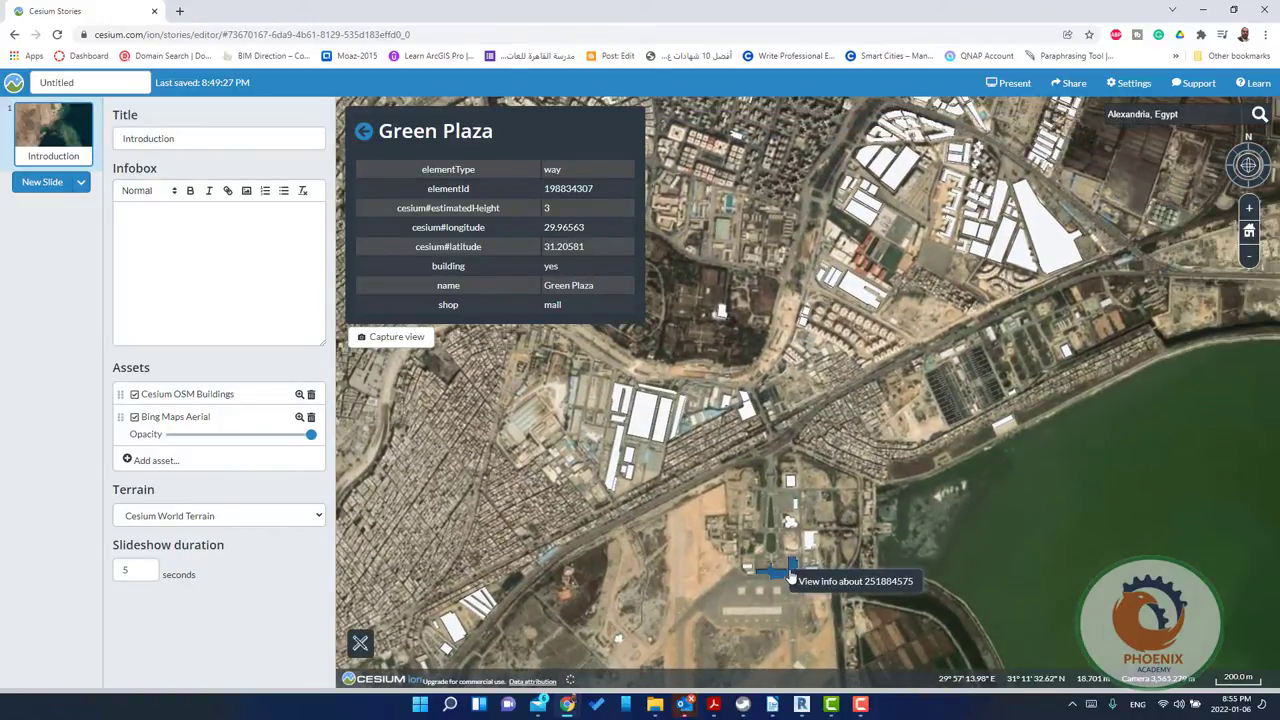
click(832, 586)
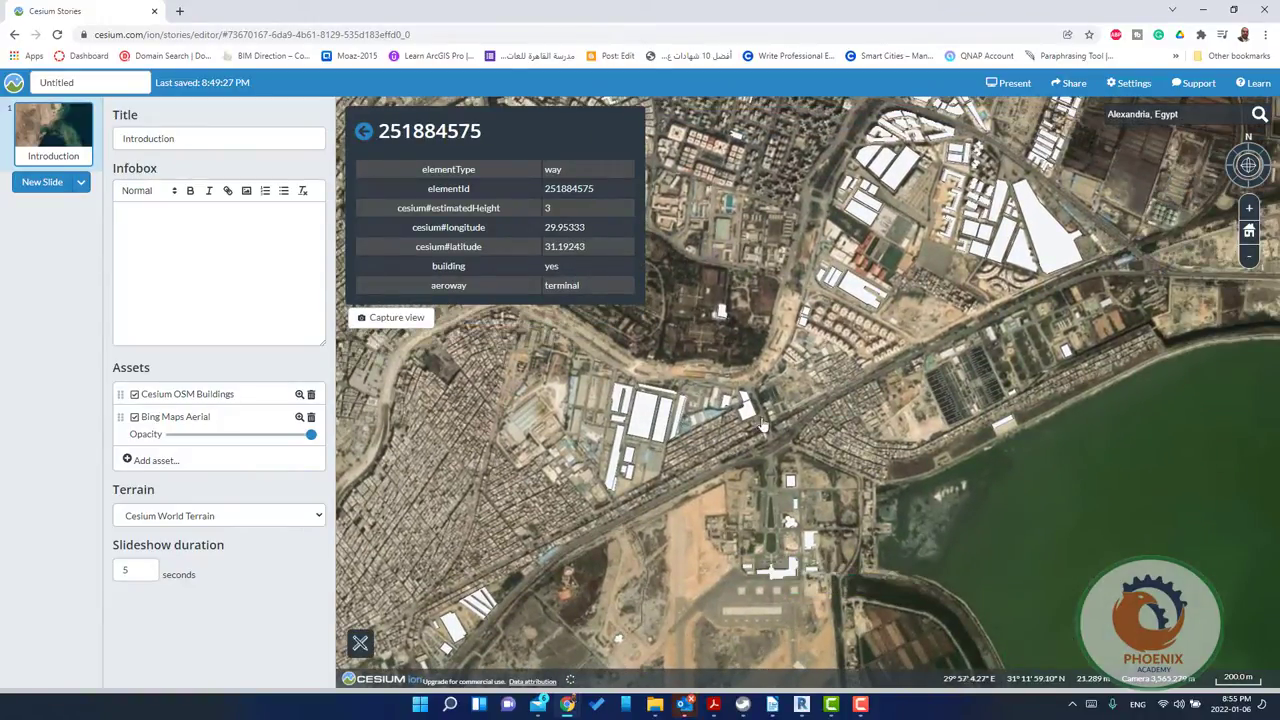
scroll(762, 425, down, 5)
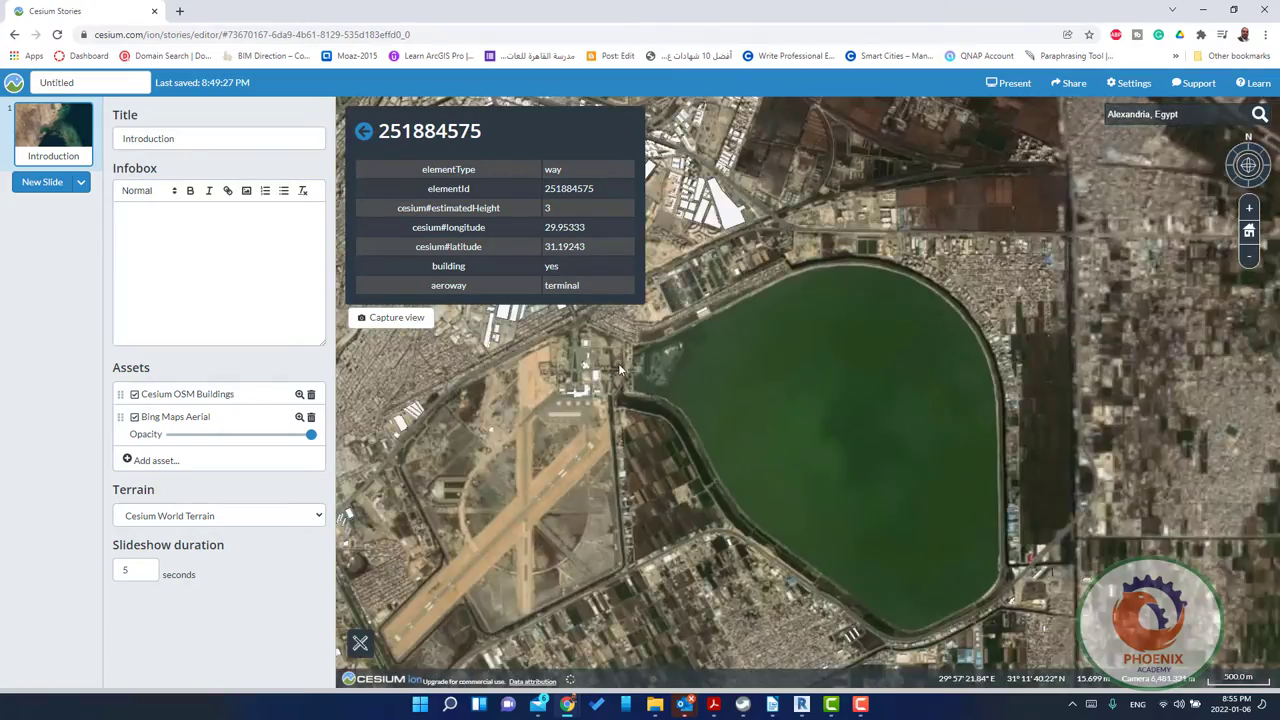
drag(620, 370, 893, 552)
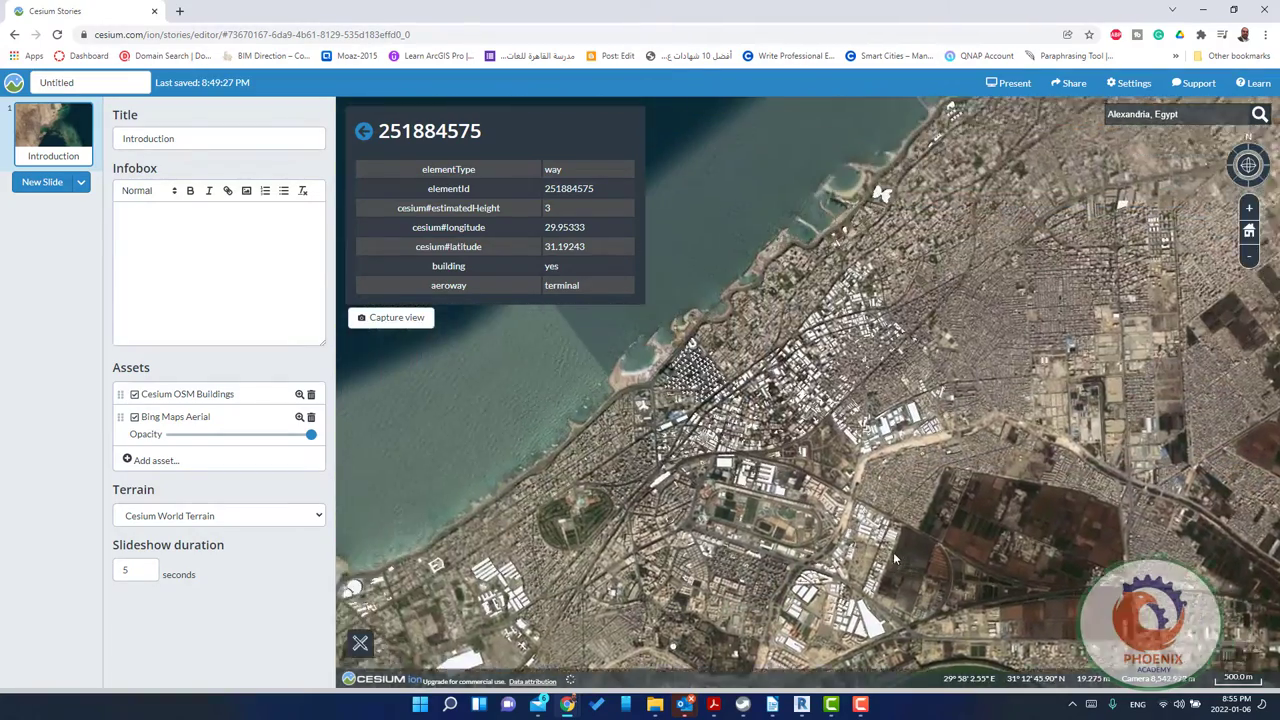
scroll(725, 430, up, 10)
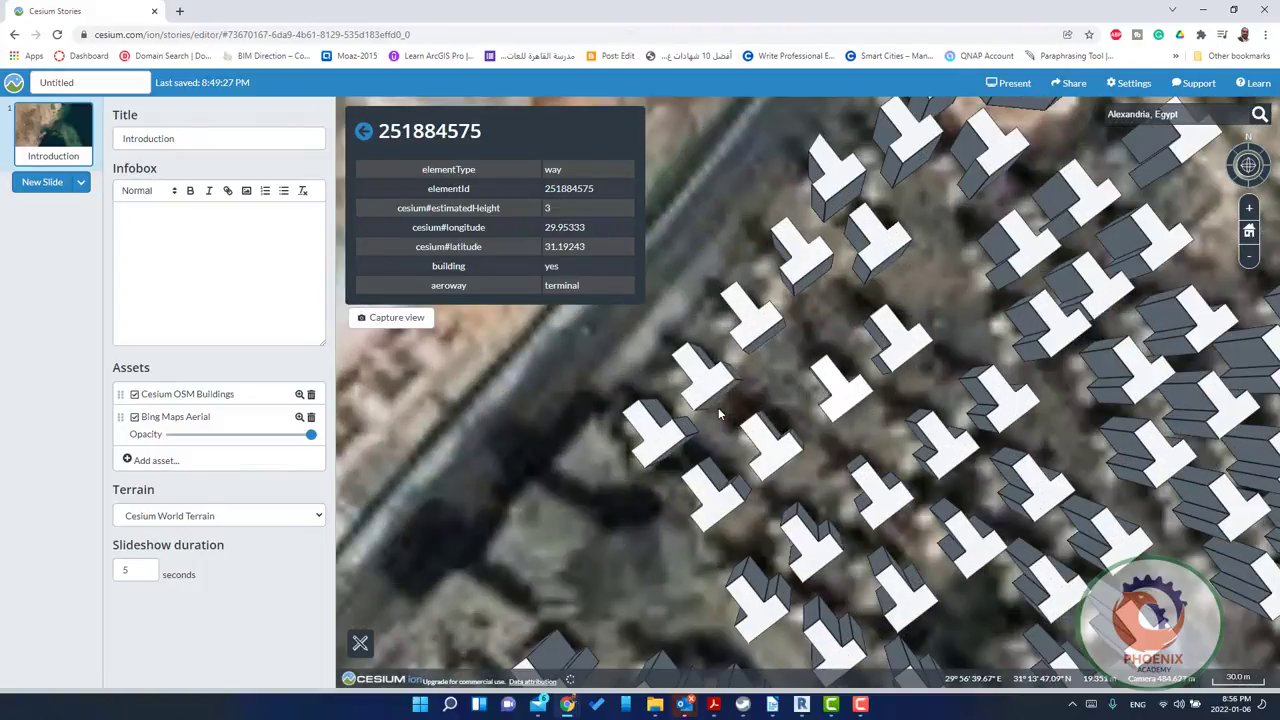
click(710, 400)
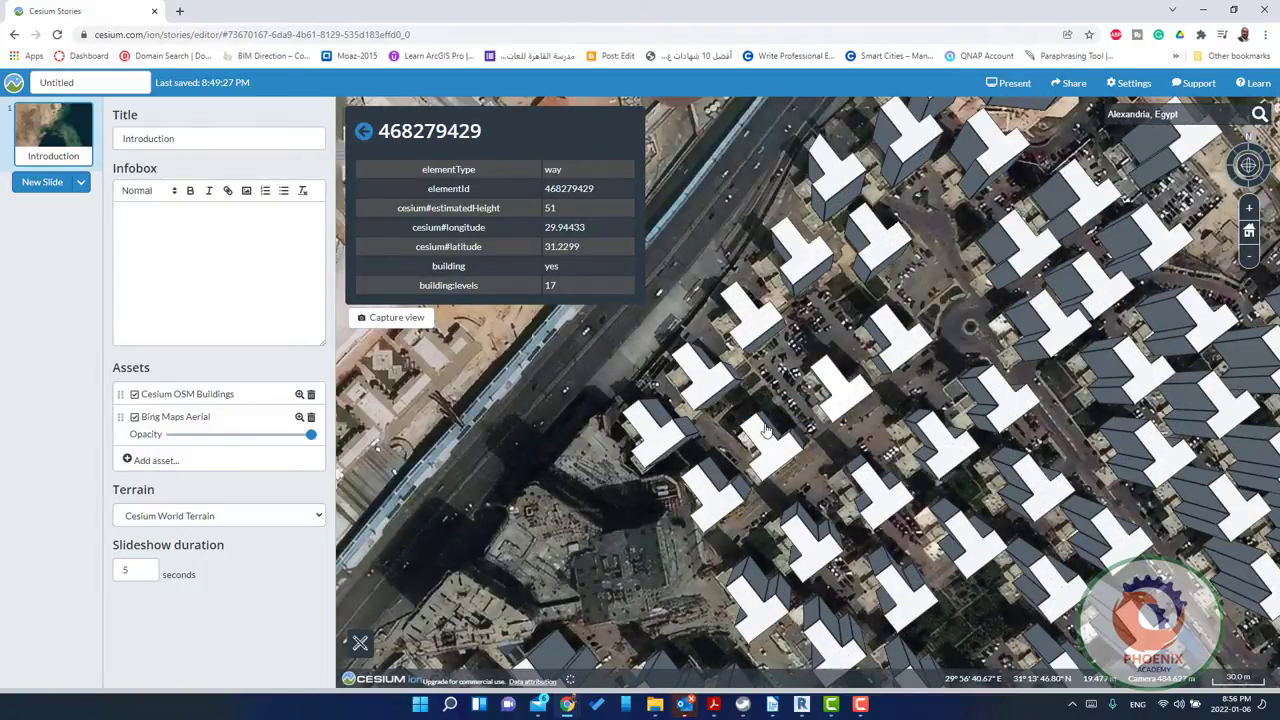
scroll(686, 445, down, 5)
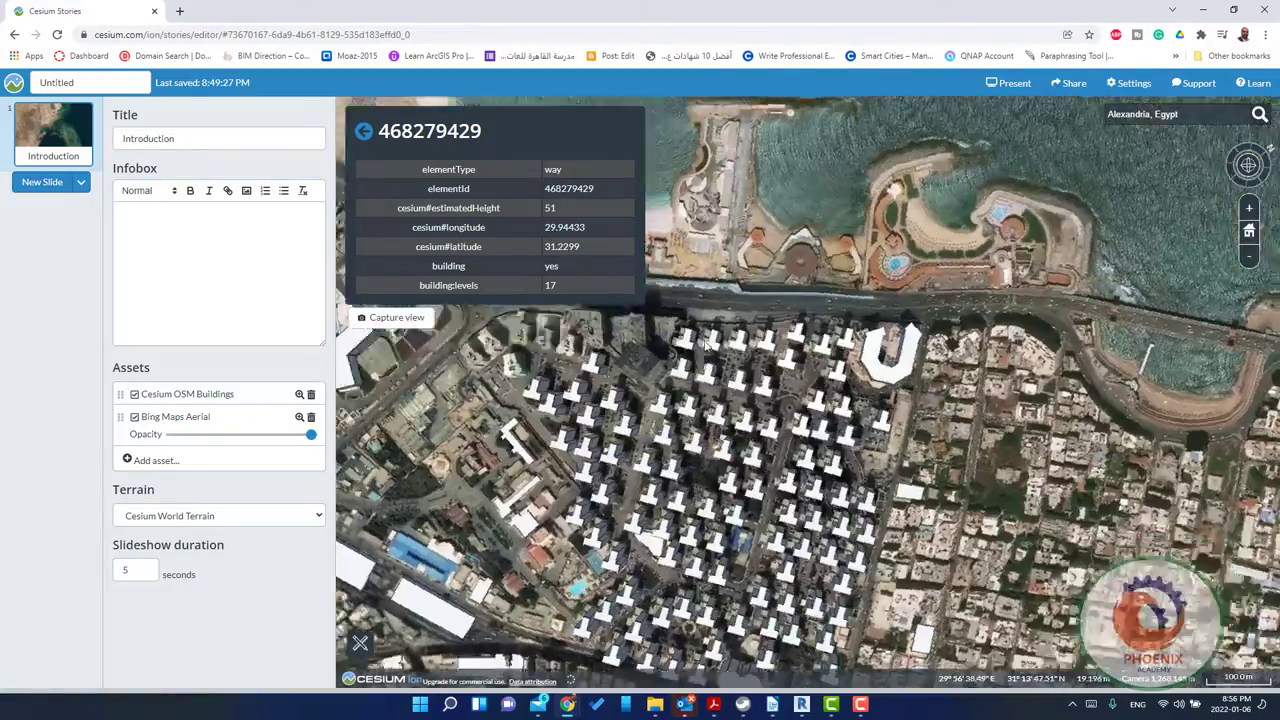
mouse_move(726, 318)
mouse_down()
mouse_move(858, 340)
mouse_move(700, 400)
mouse_up()
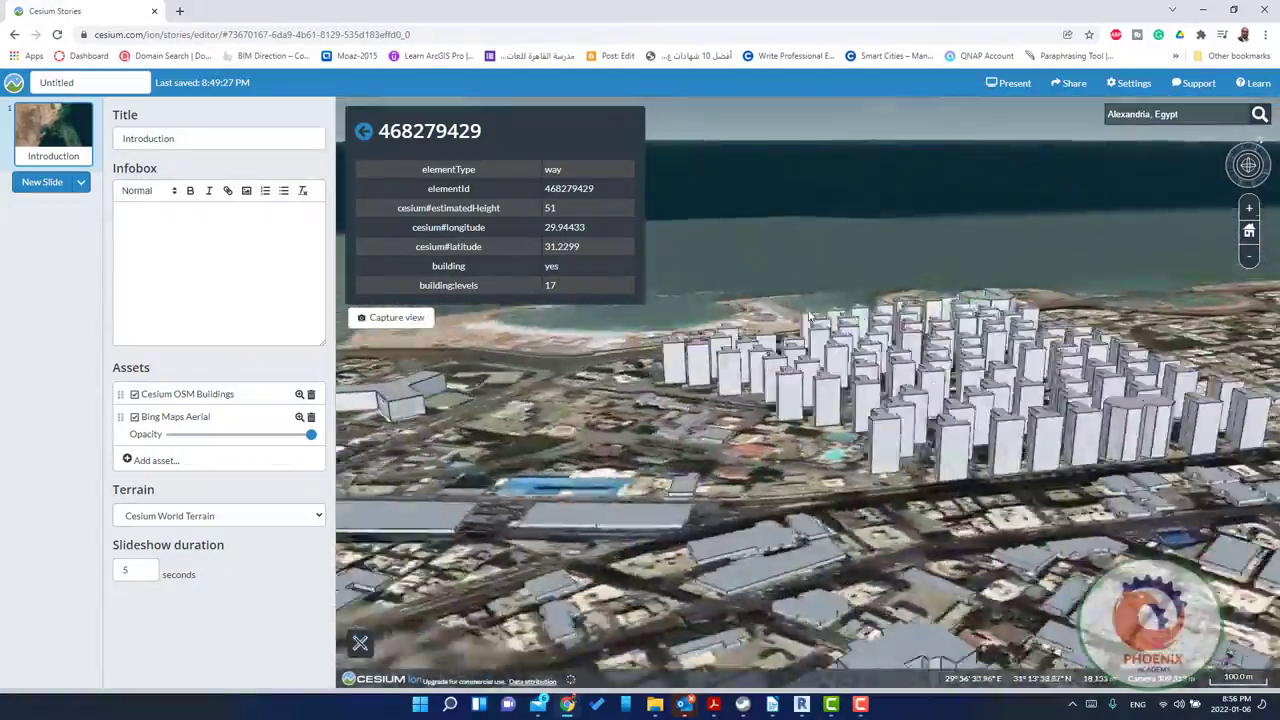
mouse_move(709, 317)
mouse_down()
mouse_move(869, 304)
mouse_move(1017, 369)
mouse_move(906, 463)
mouse_up()
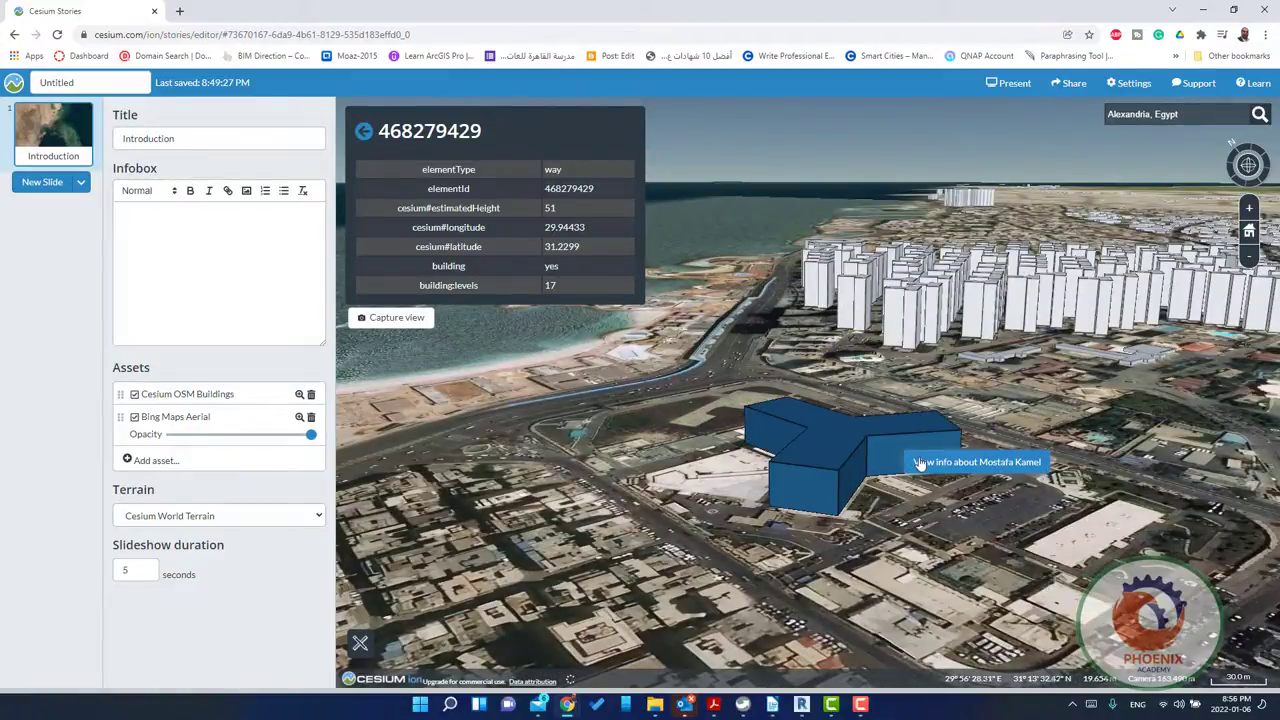
Show the Mostafa Kamel hospital's details (7 levels, 21 m), then pan toward the tower cluster
click(914, 469)
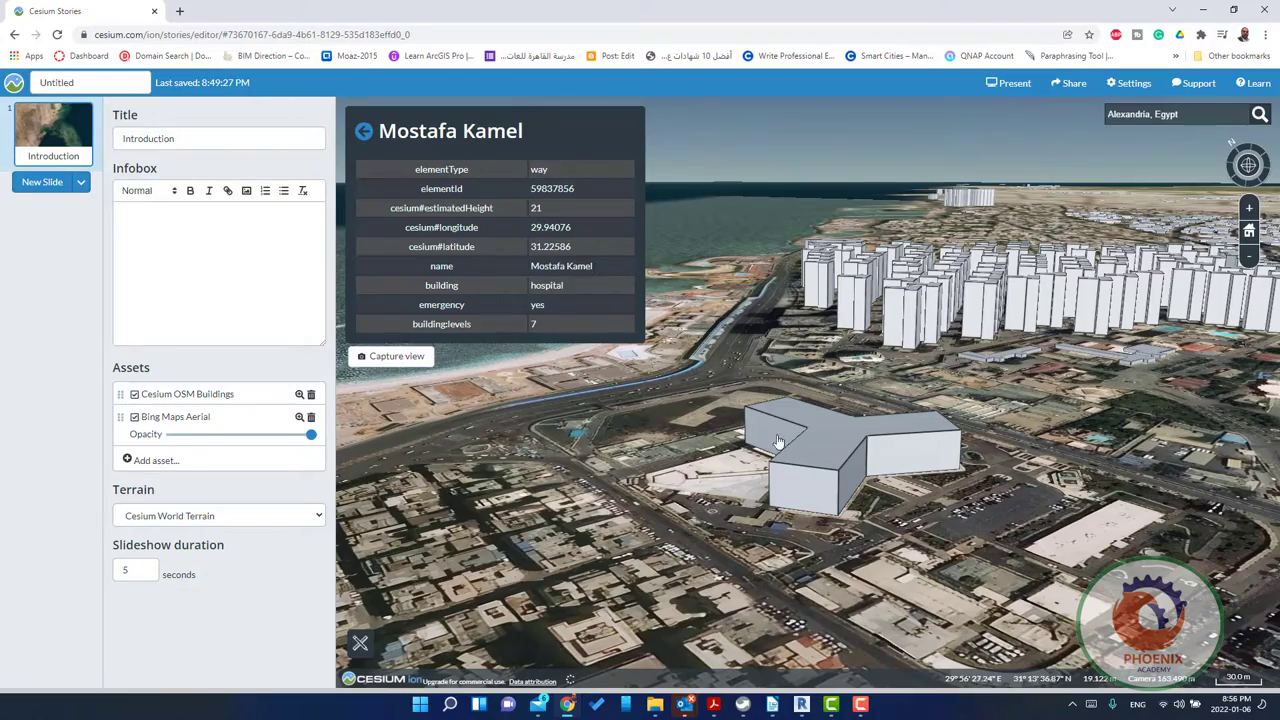
drag(828, 488, 731, 519)
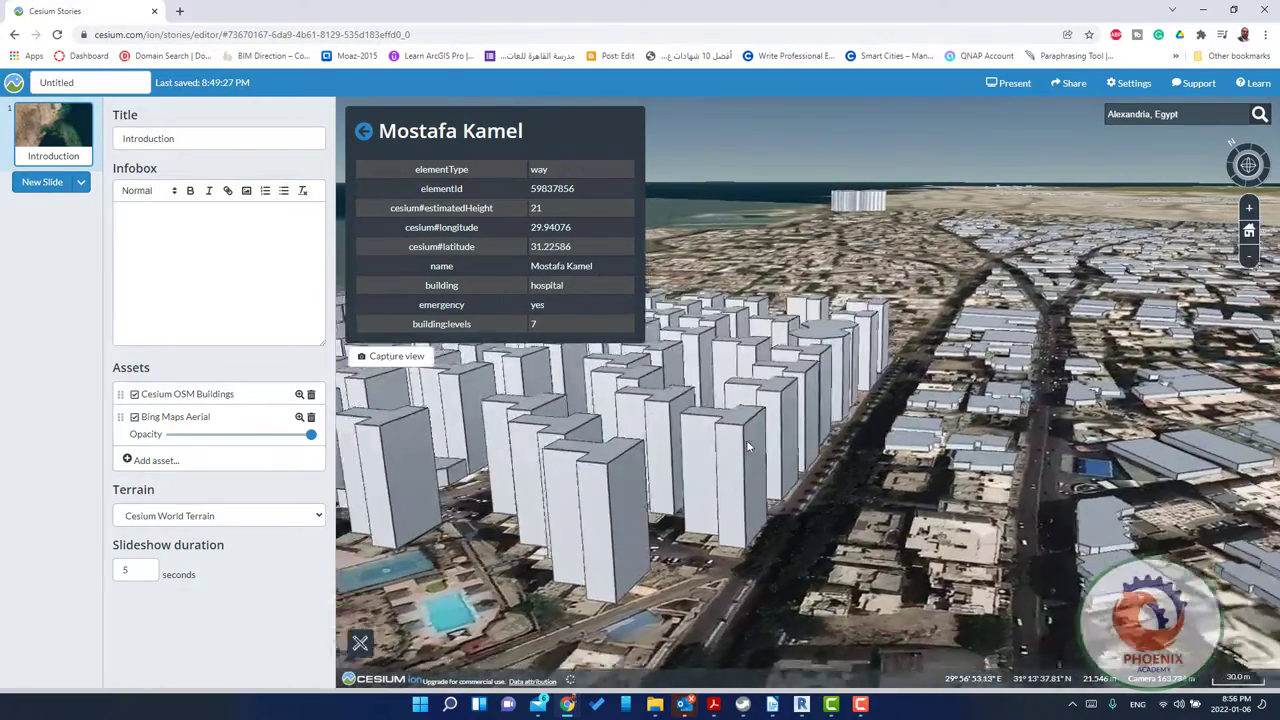
drag(731, 519, 1015, 446)
Zoom in and out to explore the towers along the long street
scroll(1015, 440, up, 3)
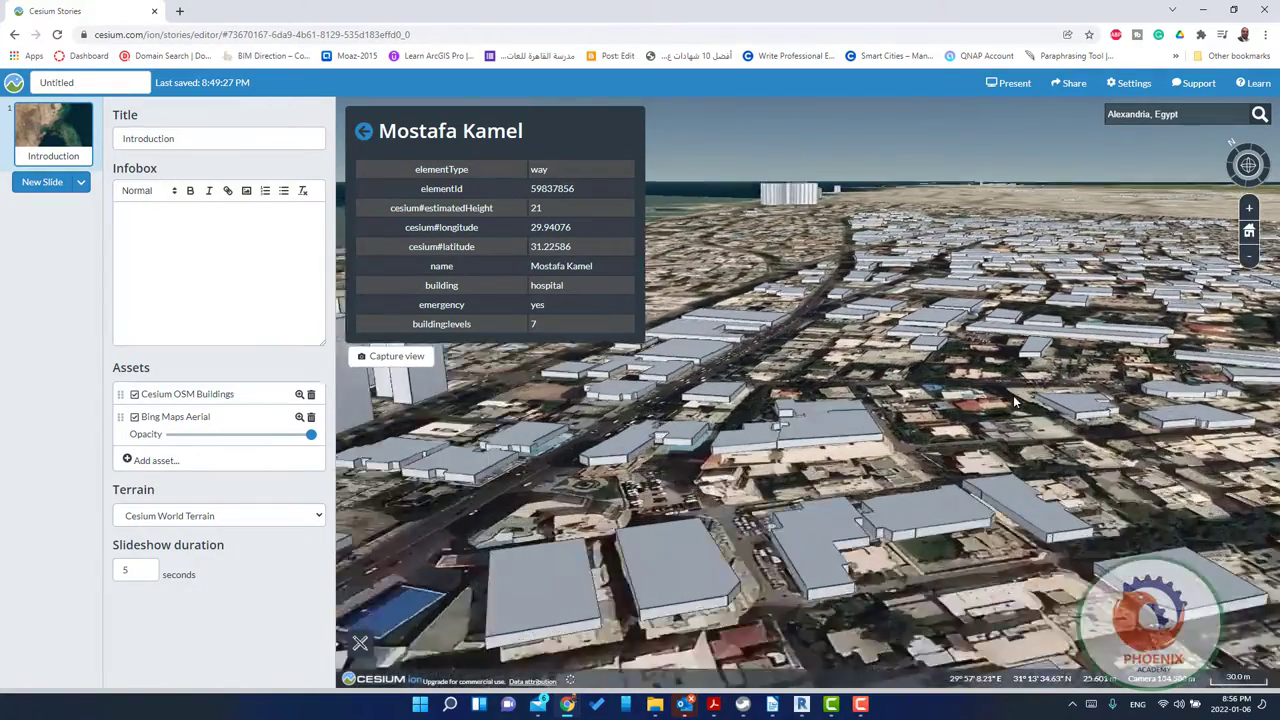
scroll(1013, 395, up, 3)
scroll(903, 470, down, 3)
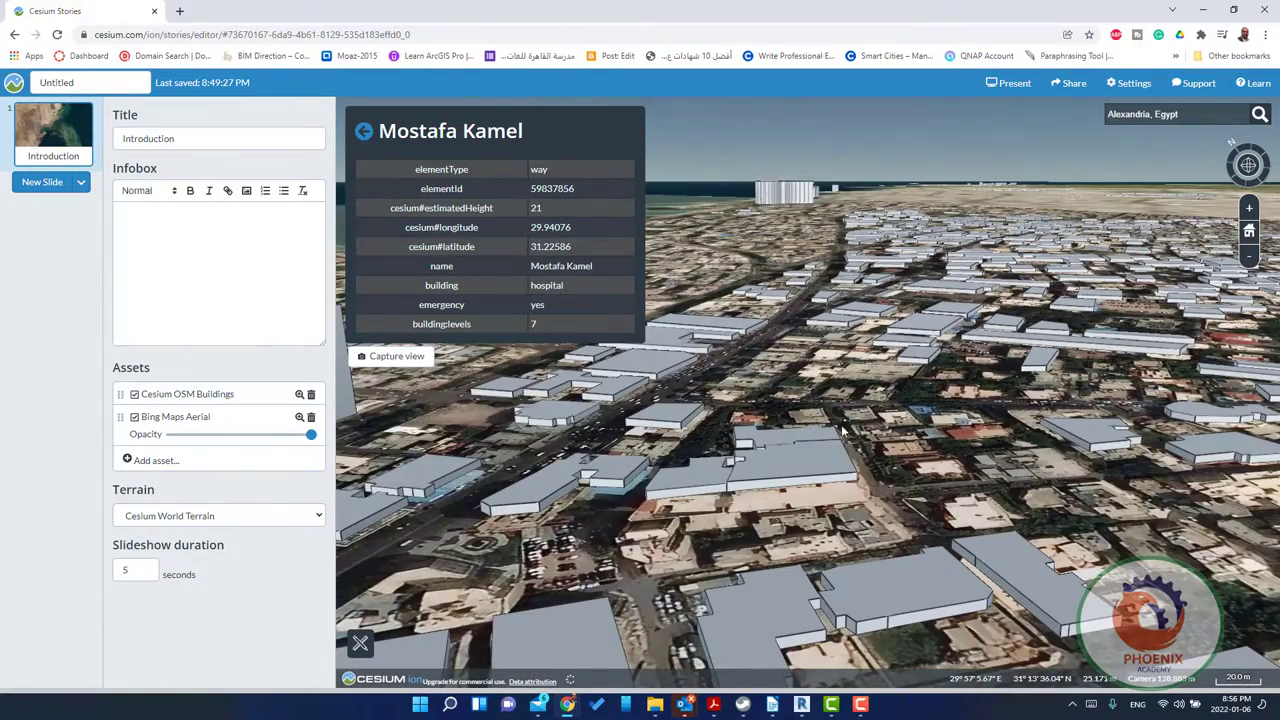
scroll(902, 534, down, 5)
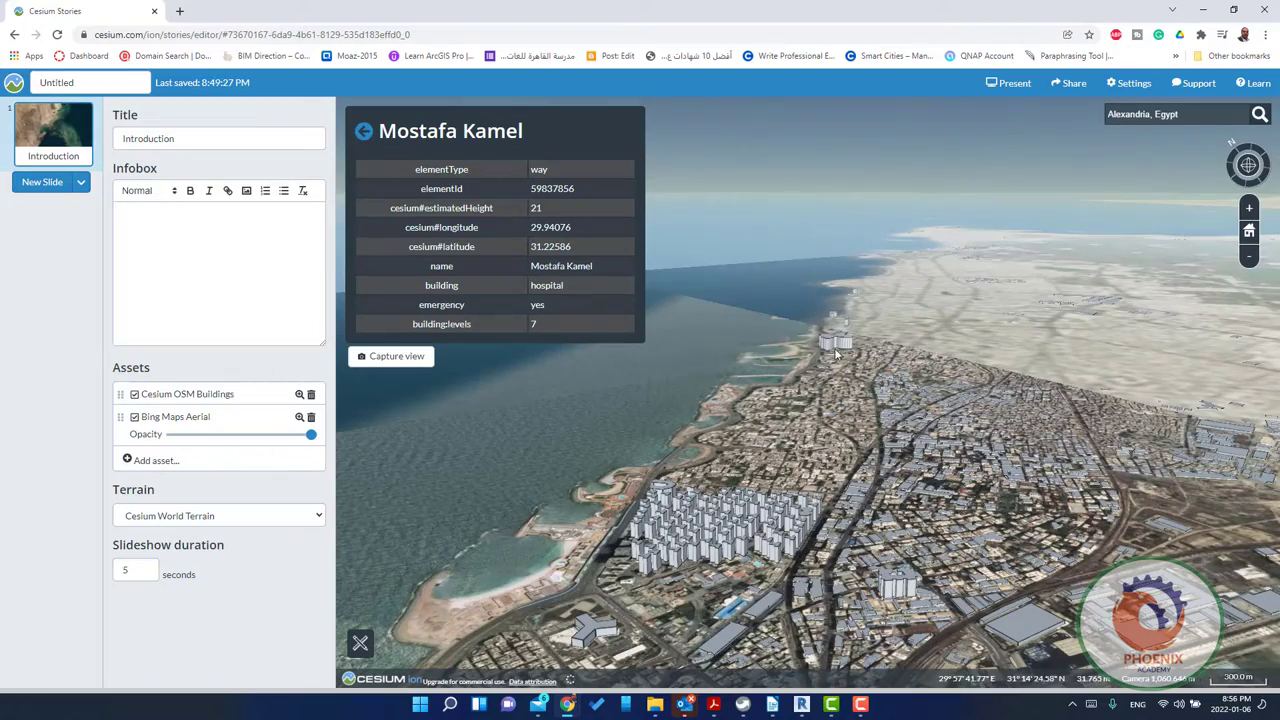
scroll(836, 353, up, 5)
scroll(840, 445, up, 2)
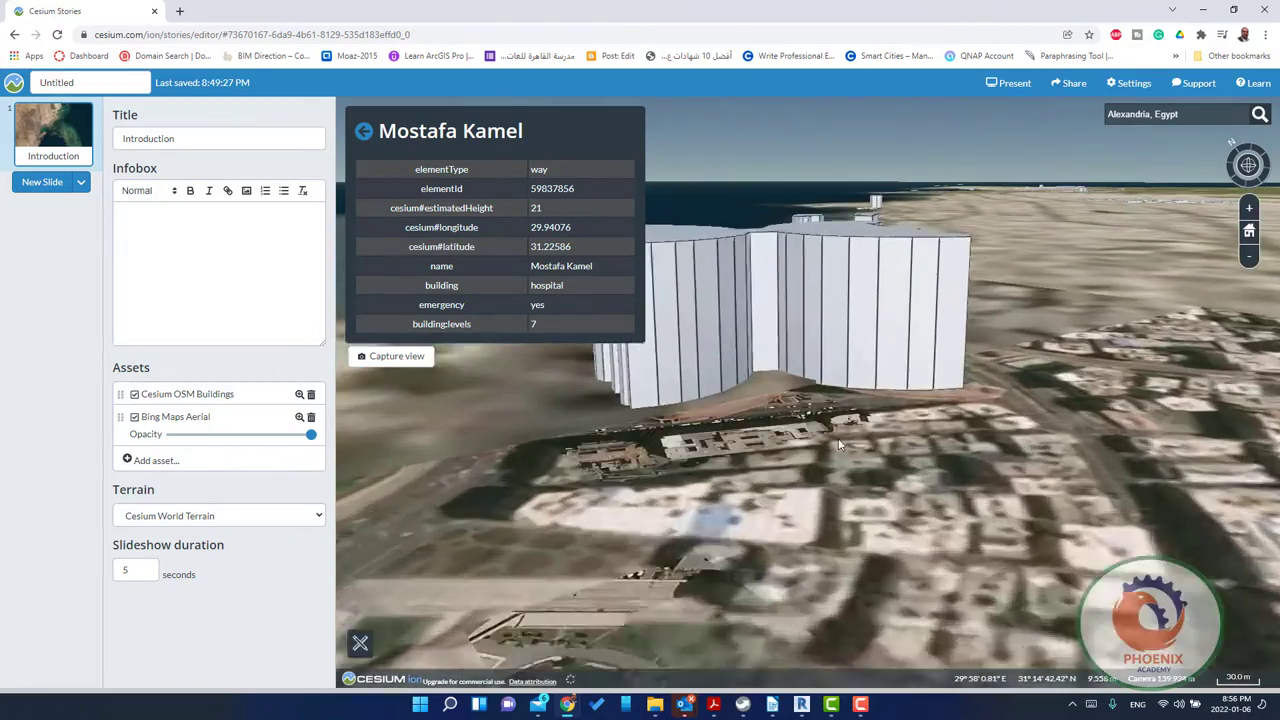
scroll(840, 445, down, 5)
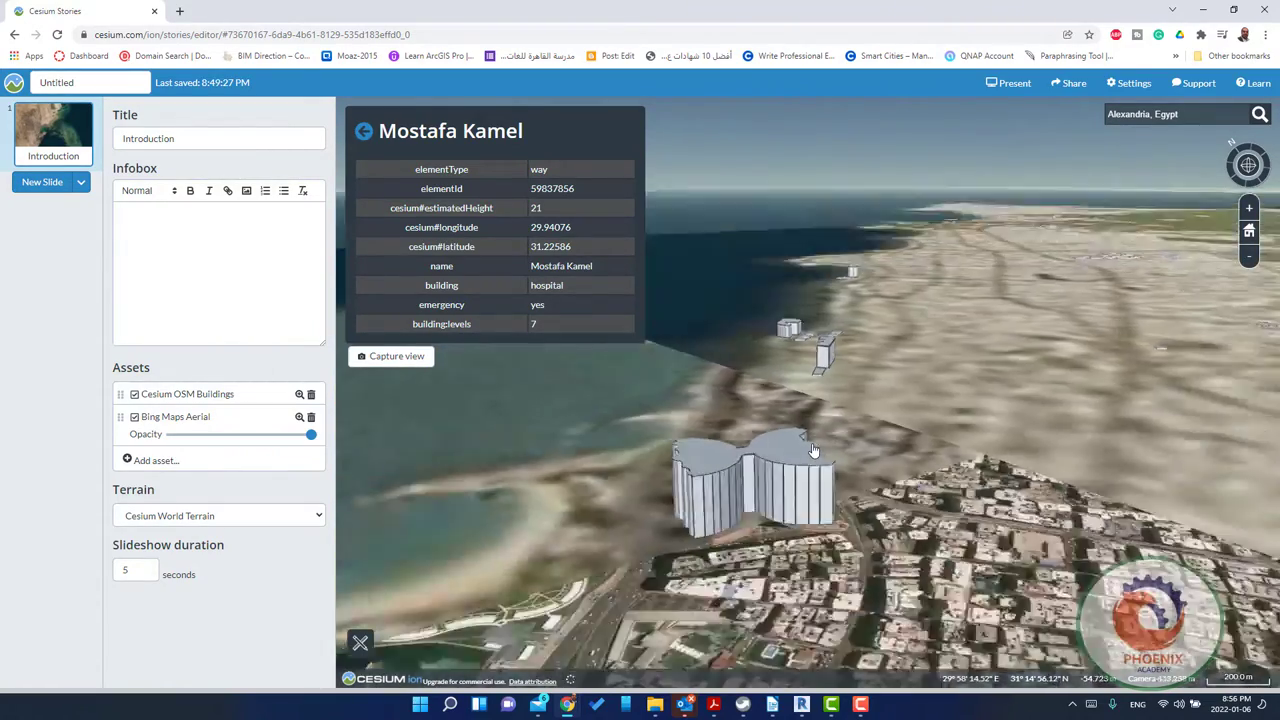
scroll(814, 451, up, 3)
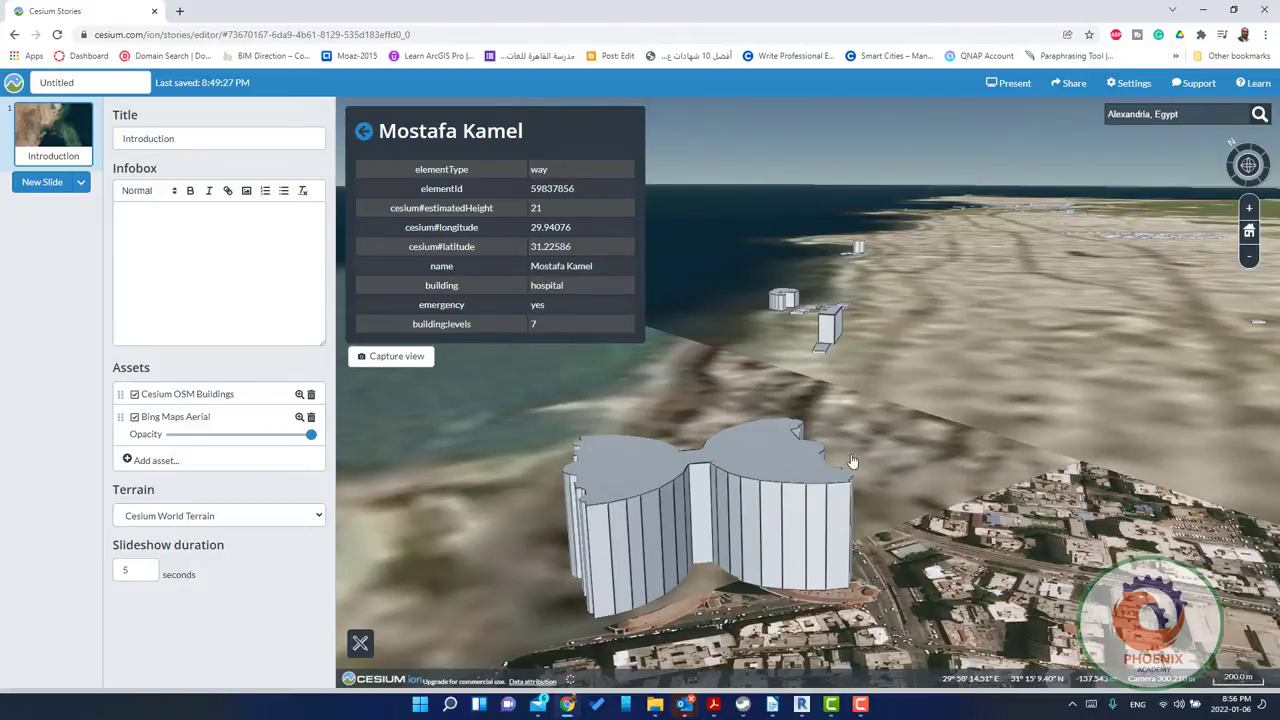
scroll(852, 461, up, 3)
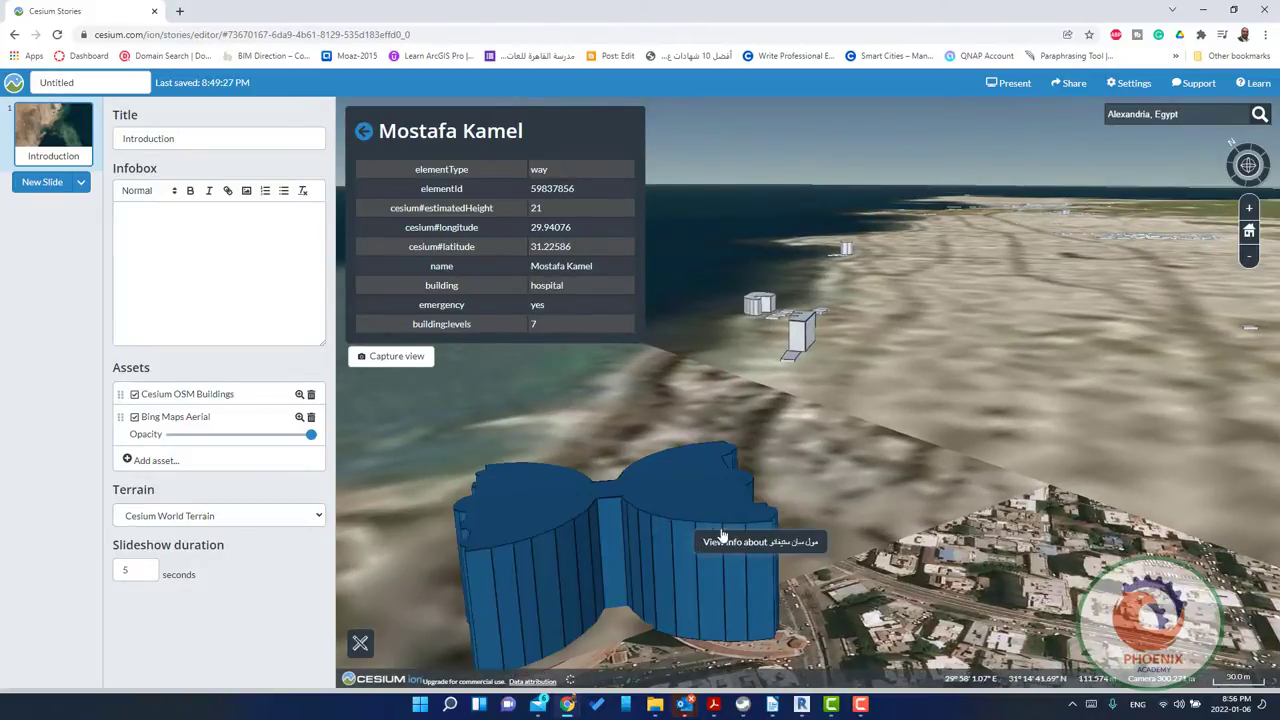
Show the San Stefano Mall tower's details in the info panel
click(724, 539)
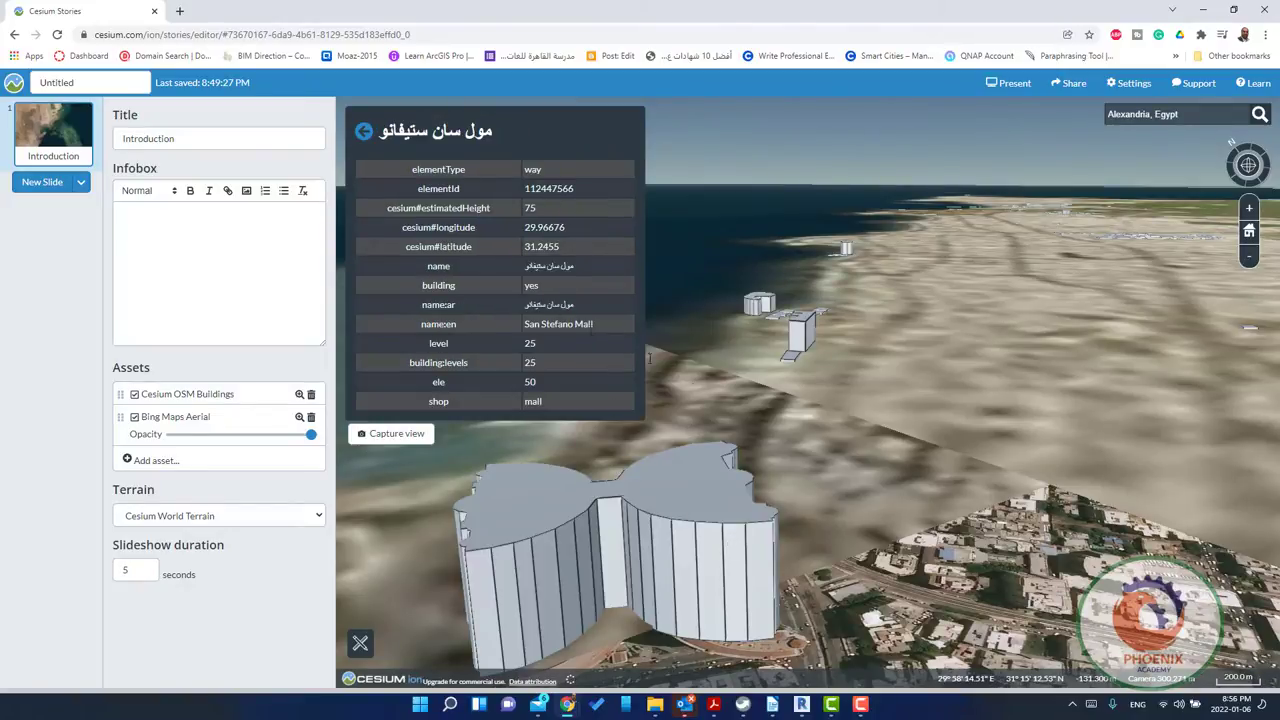
scroll(717, 521, down, 3)
scroll(762, 461, up, 3)
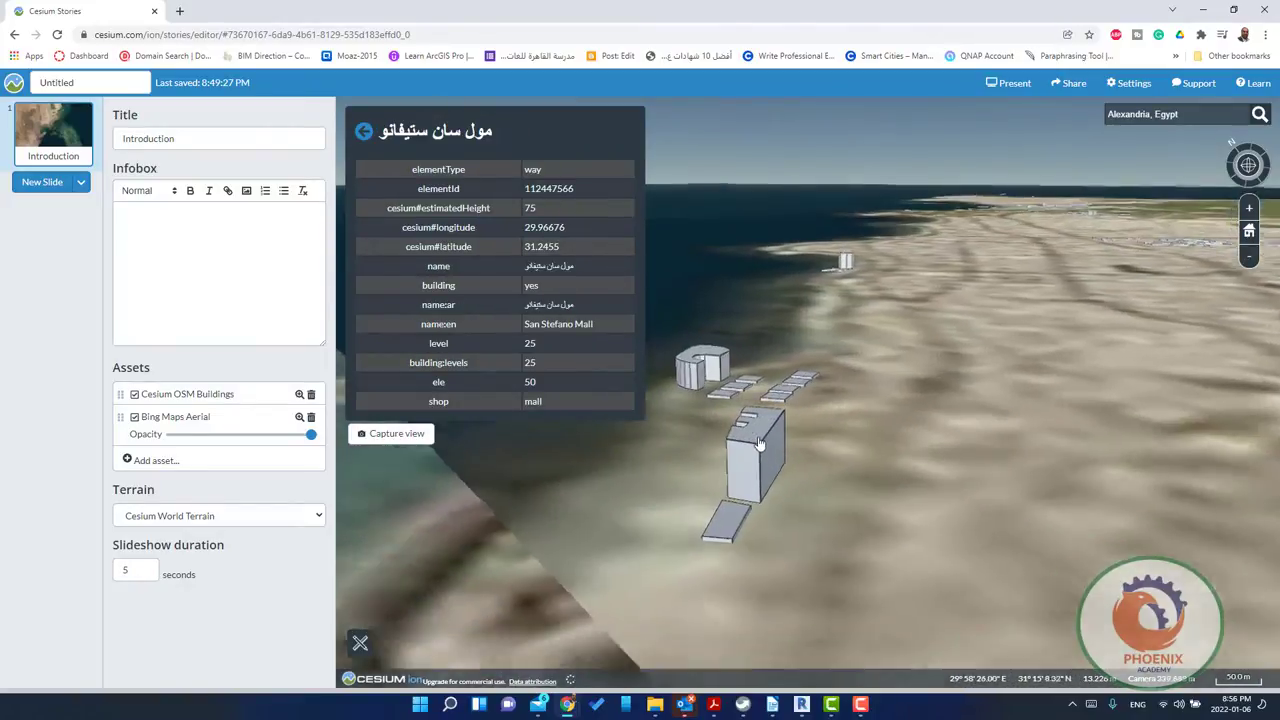
click(817, 471)
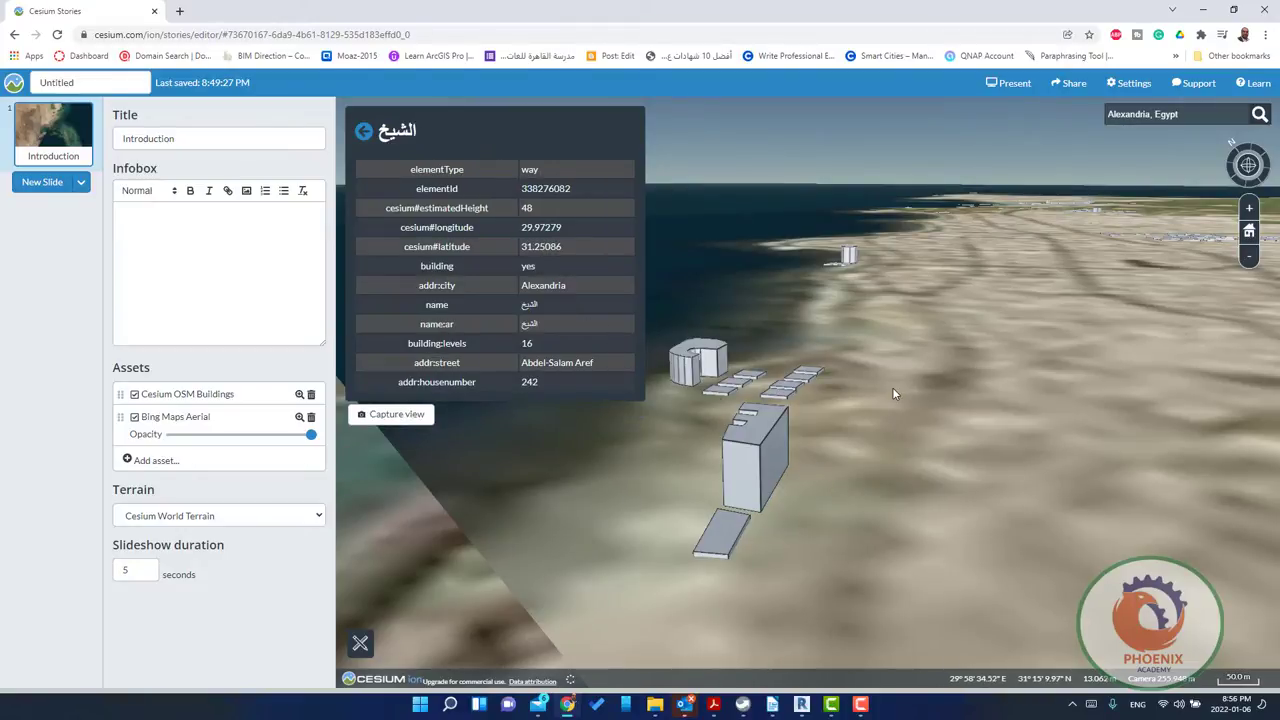
scroll(887, 482, down, 3)
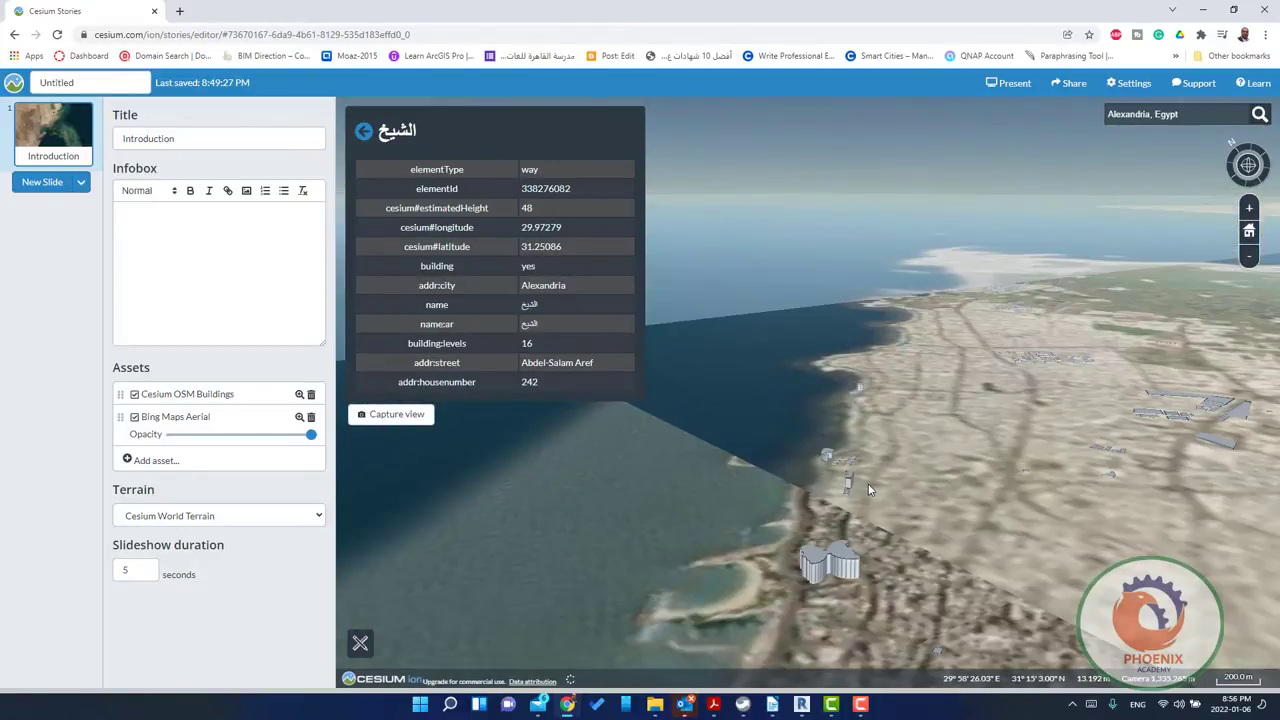
scroll(868, 490, down, 2)
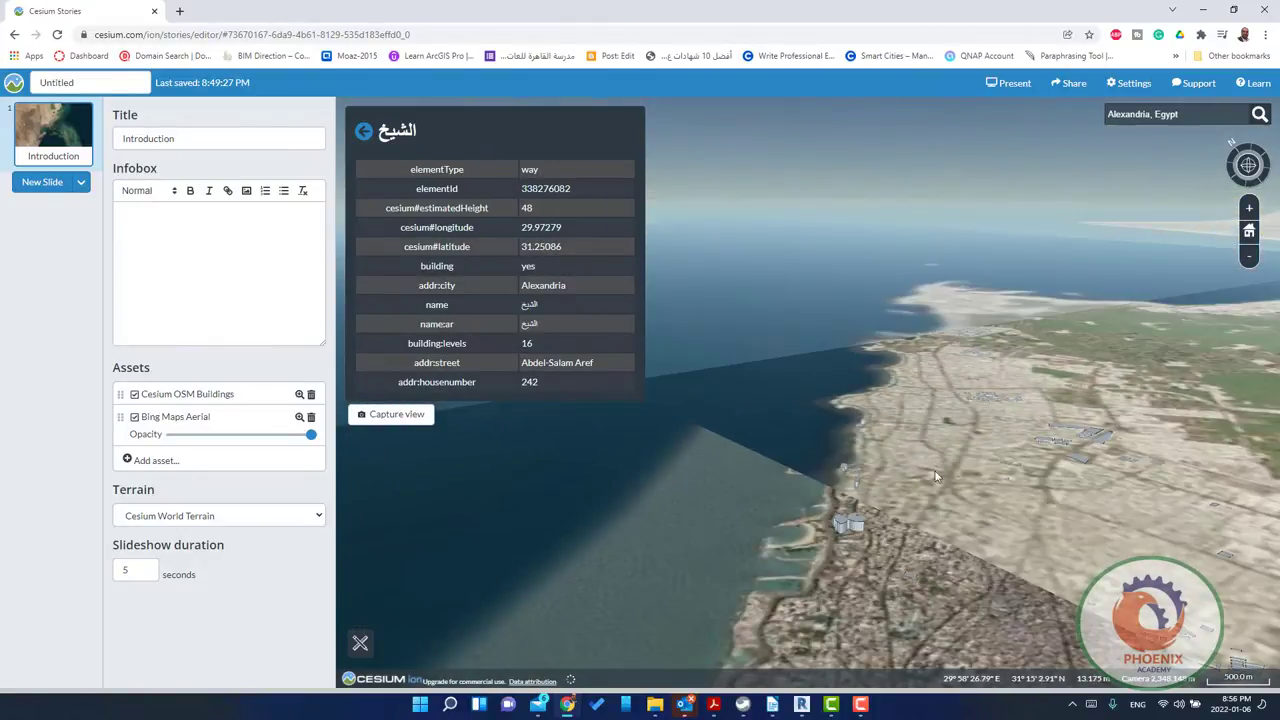
Enable sharing for the story, keeping the name Untitled
click(1070, 88)
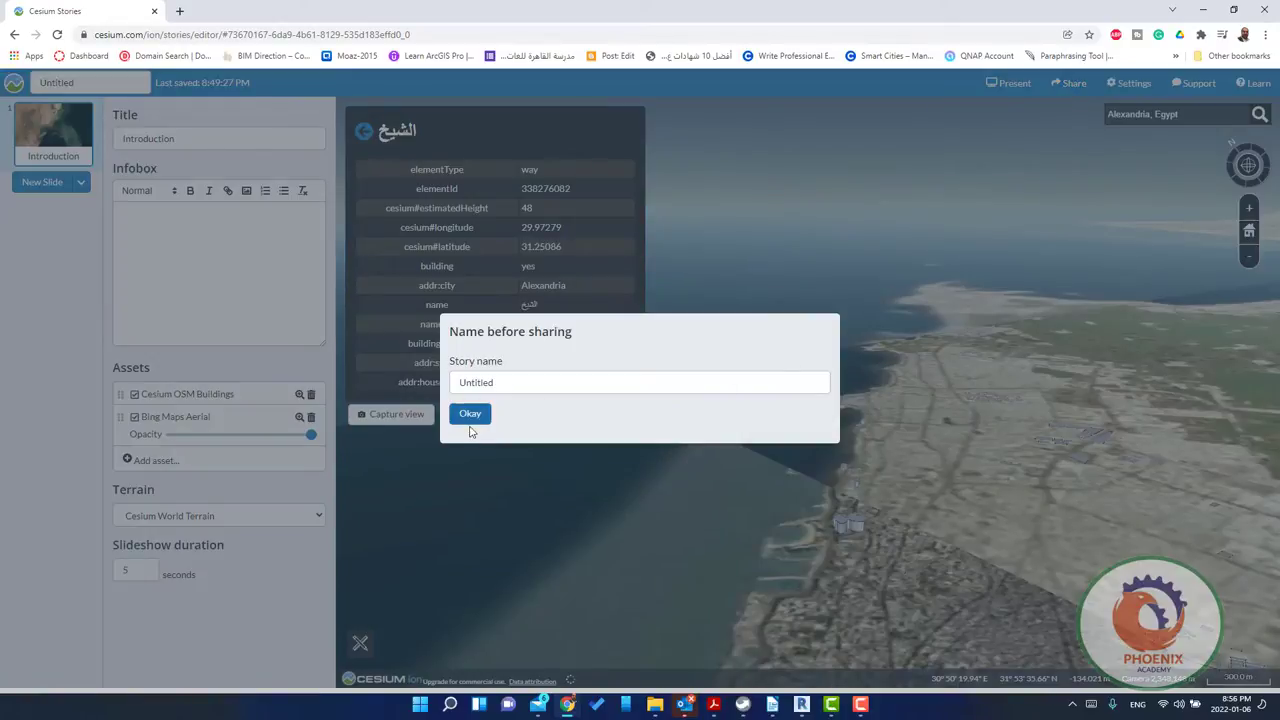
click(470, 414)
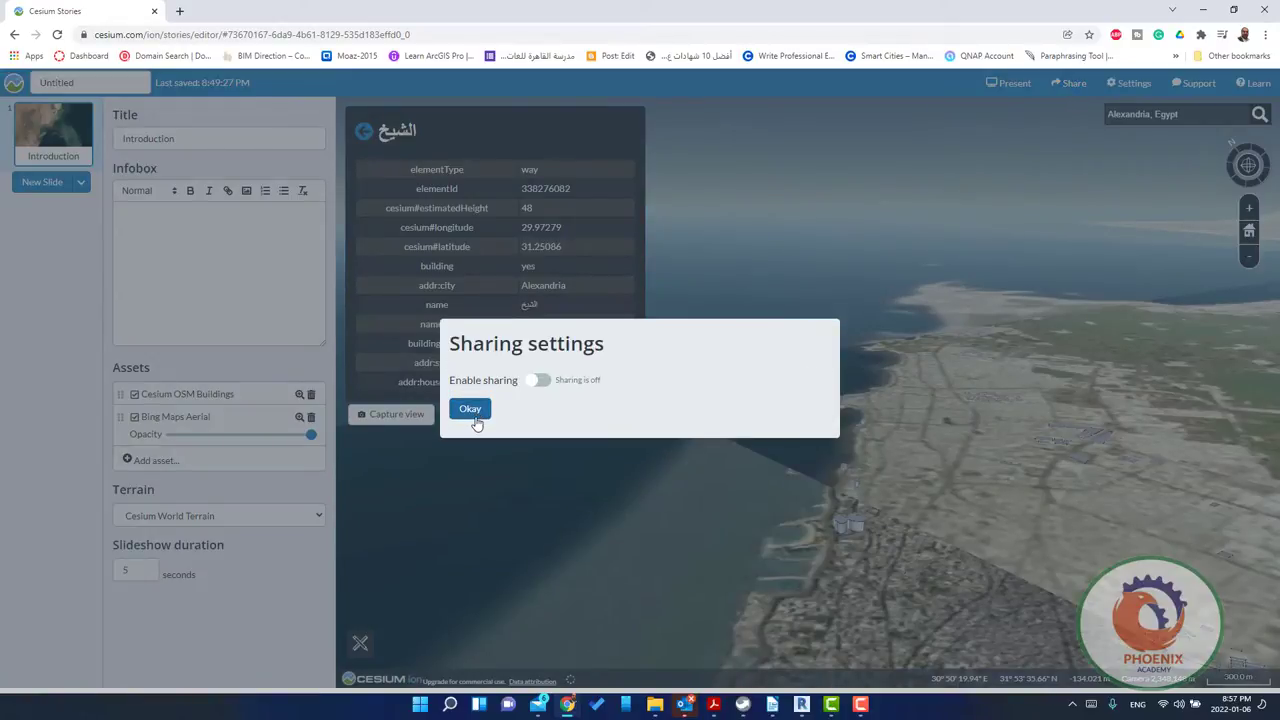
click(545, 383)
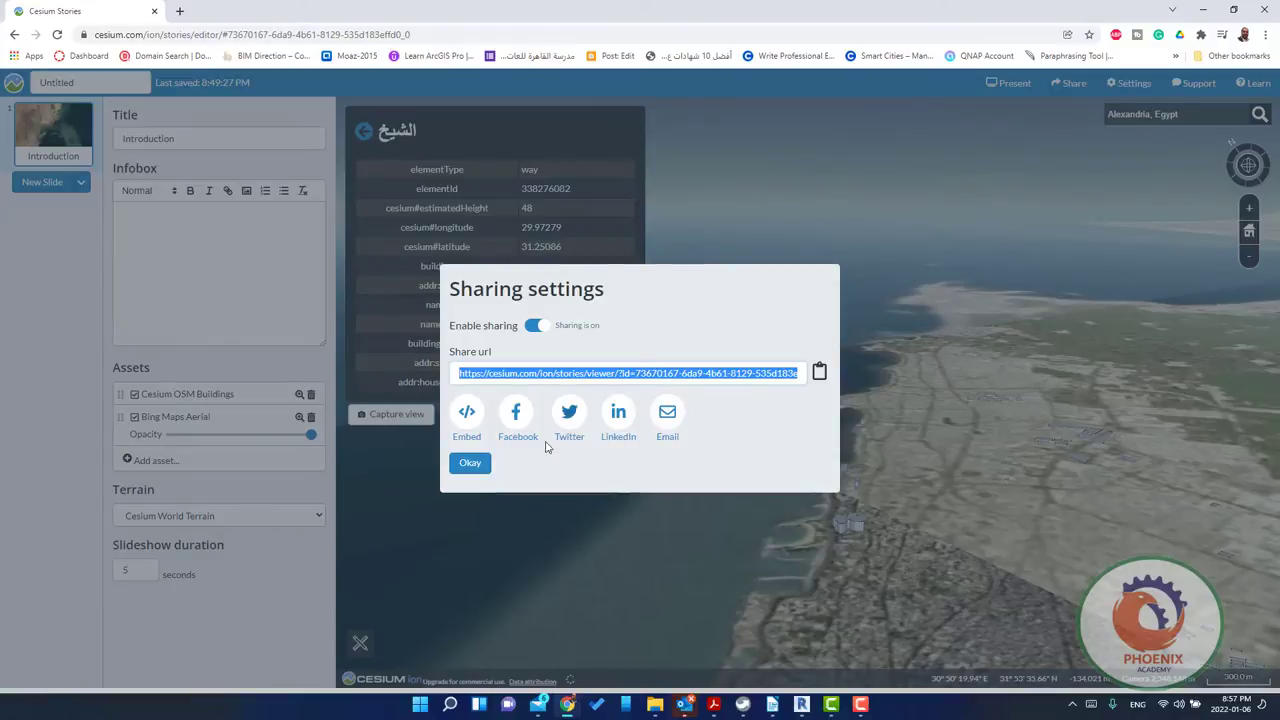
click(470, 465)
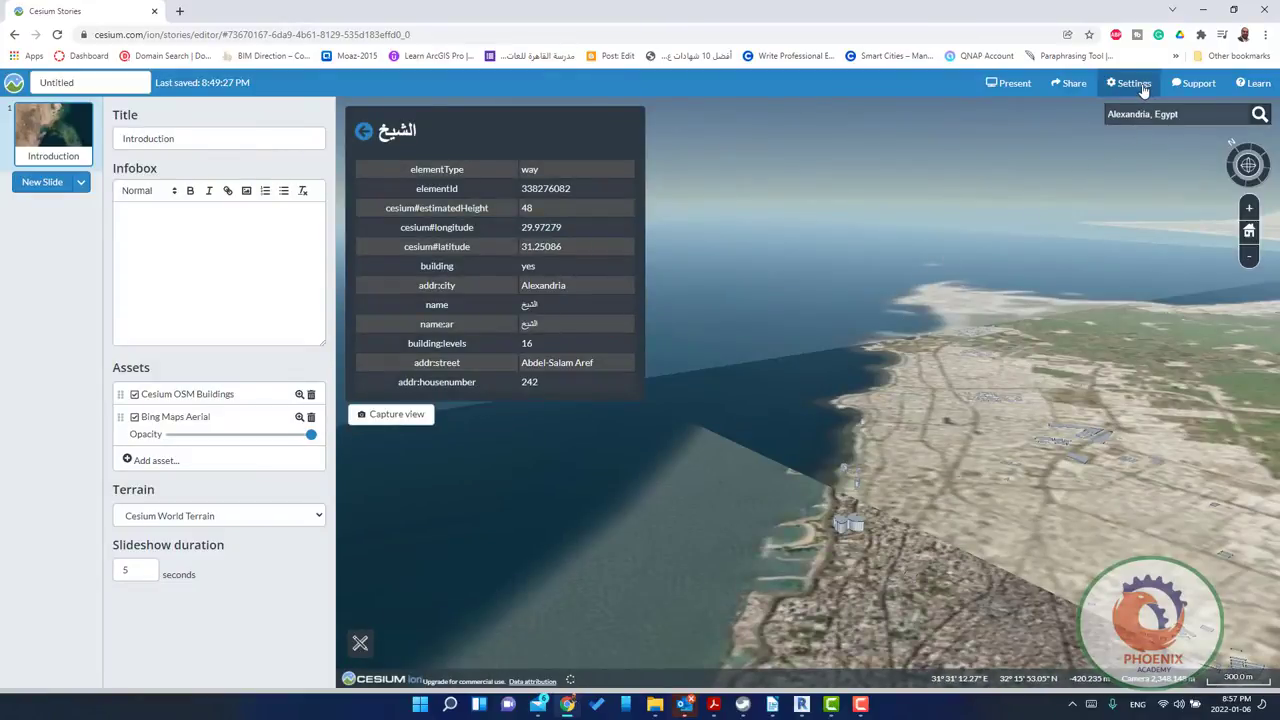
Copy the story's share URL from the sharing settings
click(1072, 84)
click(670, 379)
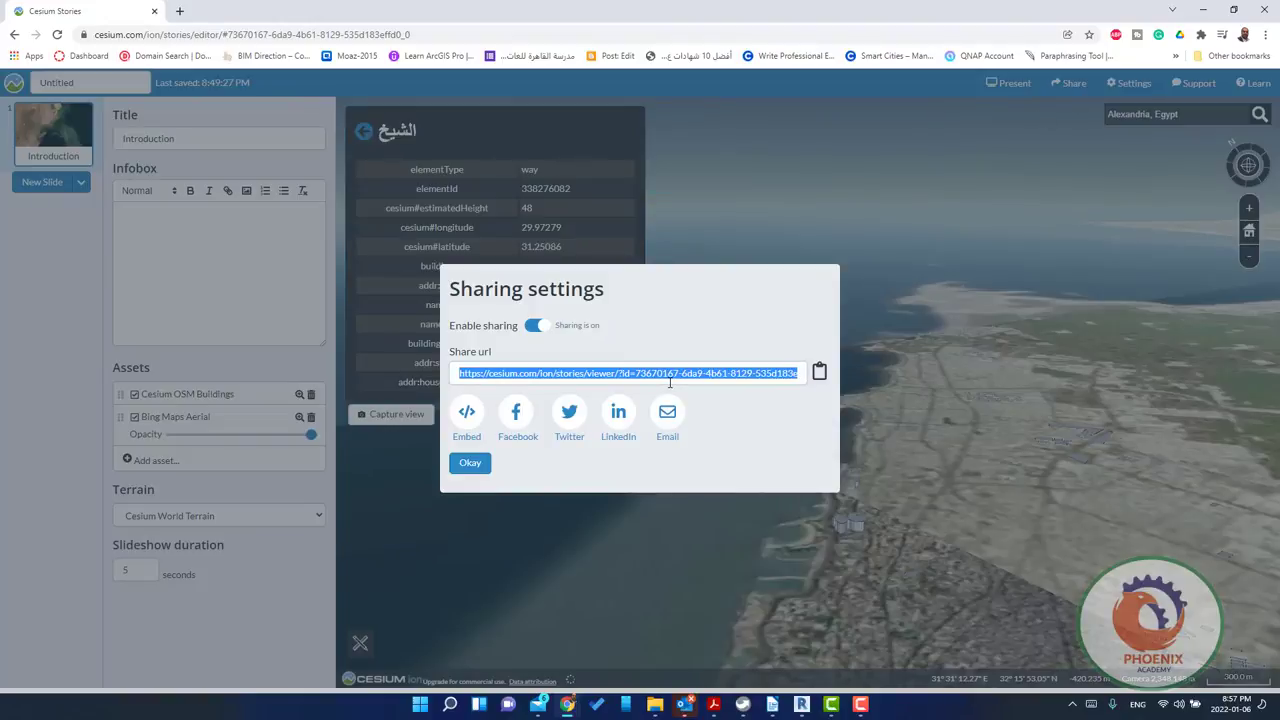
right_click(673, 377)
click(702, 384)
Close sharing settings, pan to the lake, and show building 477863138's details (3 m height)
click(466, 466)
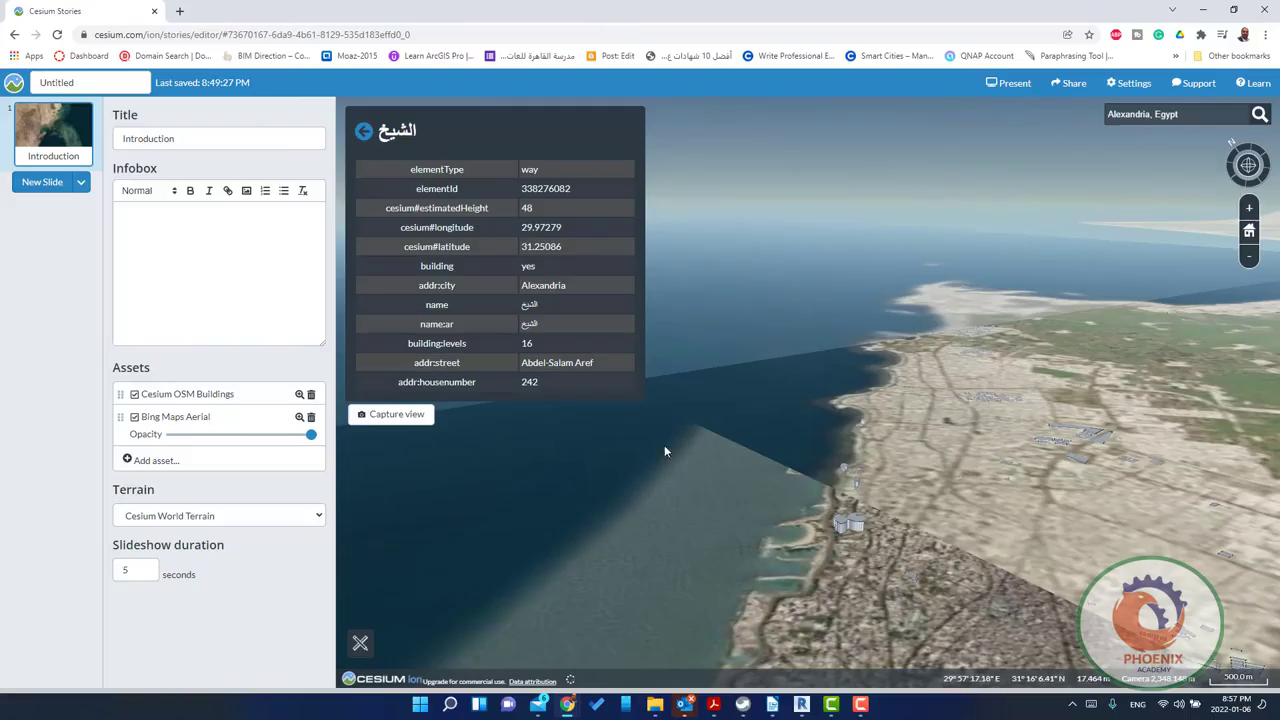
drag(664, 444, 687, 466)
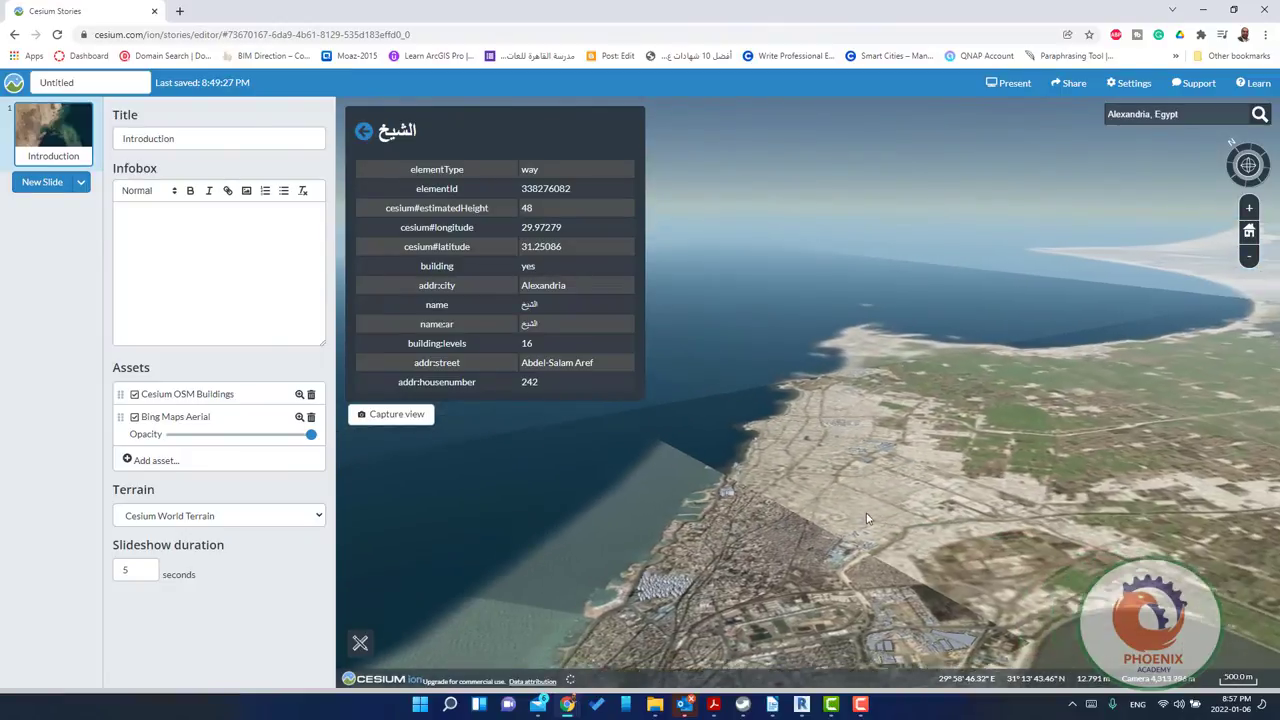
mouse_move(925, 520)
mouse_down()
mouse_move(853, 423)
mouse_move(700, 584)
mouse_up()
scroll(700, 584, down, 5)
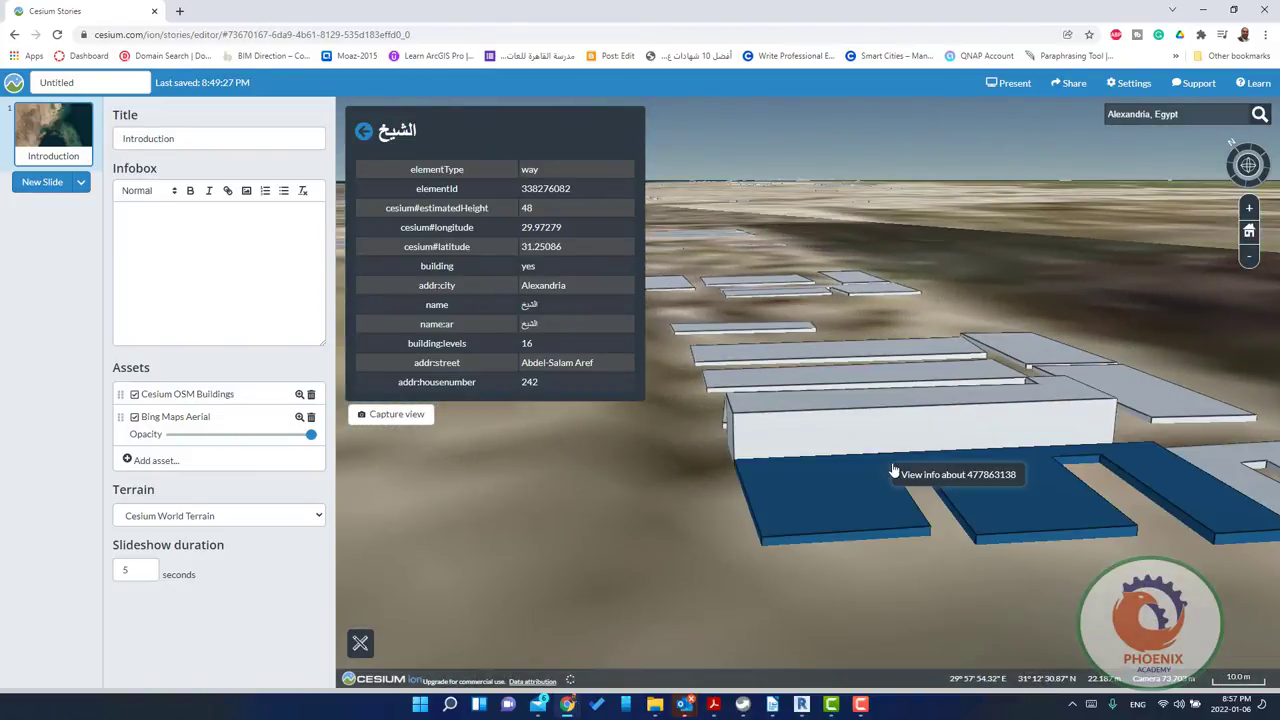
click(895, 471)
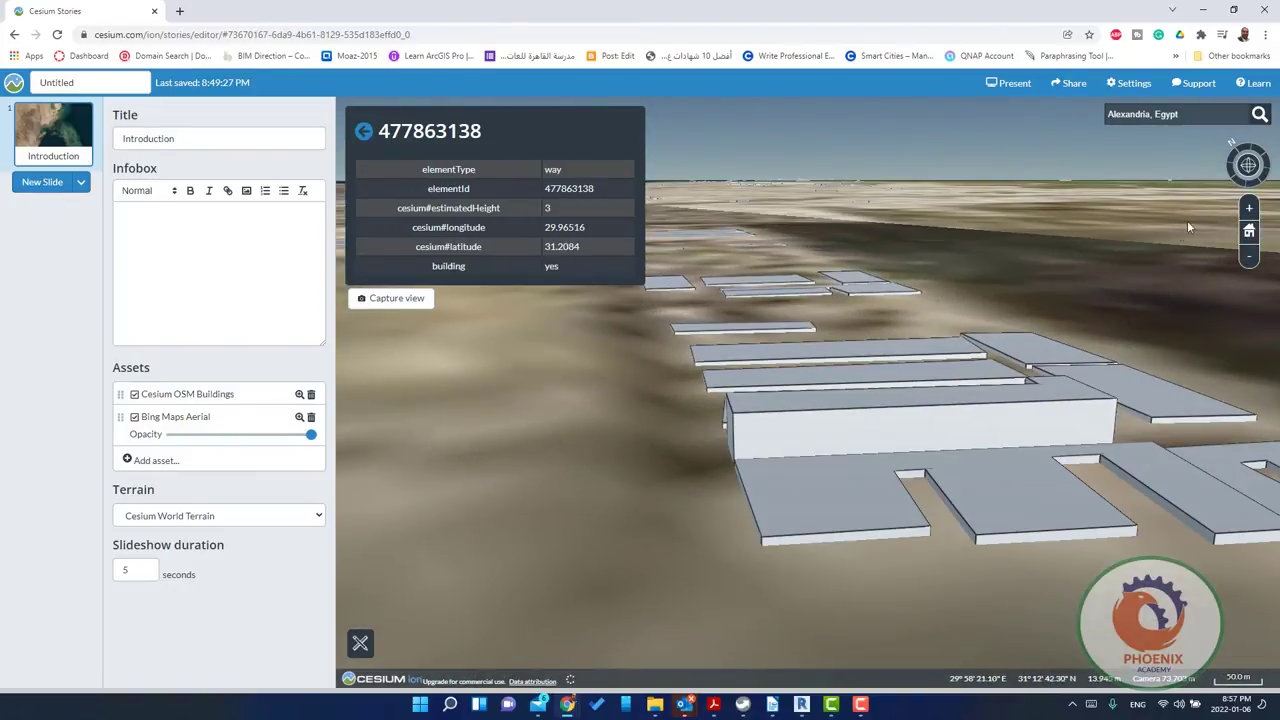